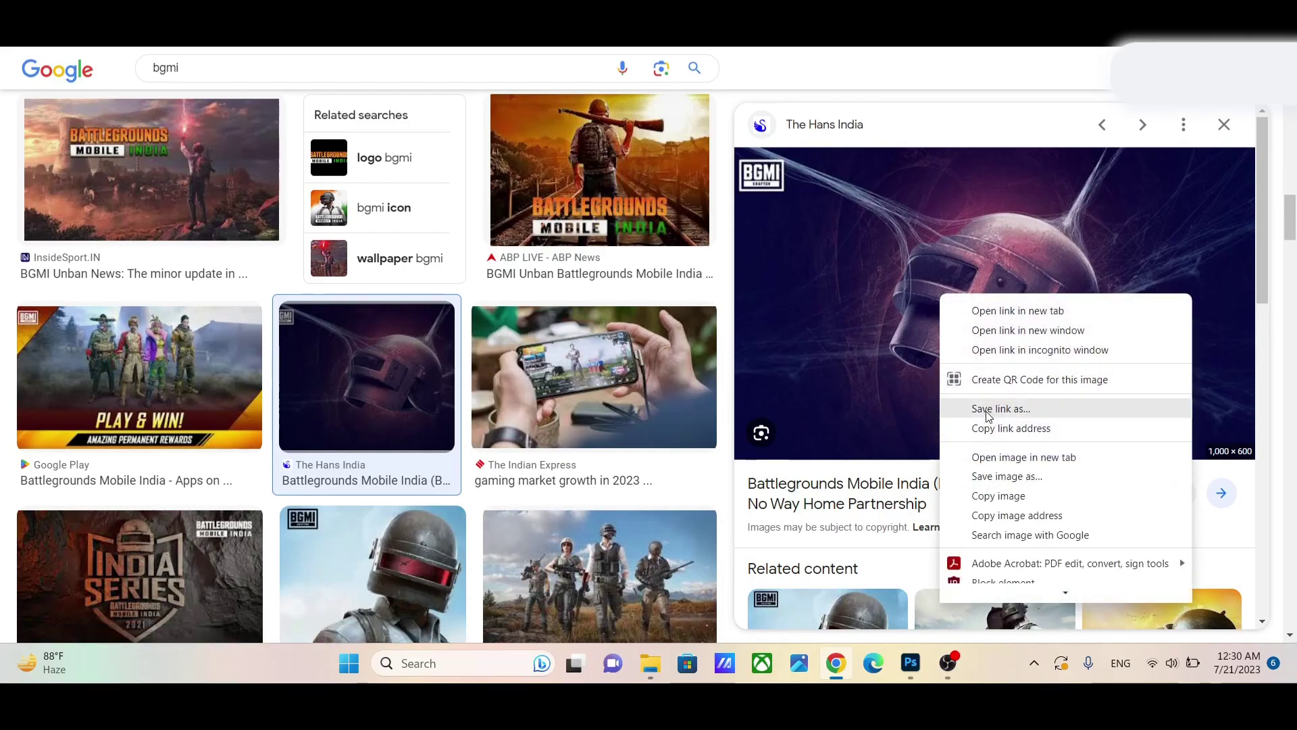
Copy the purple BGMI helmet image from the search results, paste it into the Photoshop document and stretch it to fill the 1280 x 720 px canvas
click(998, 489)
click(911, 662)
click(331, 358)
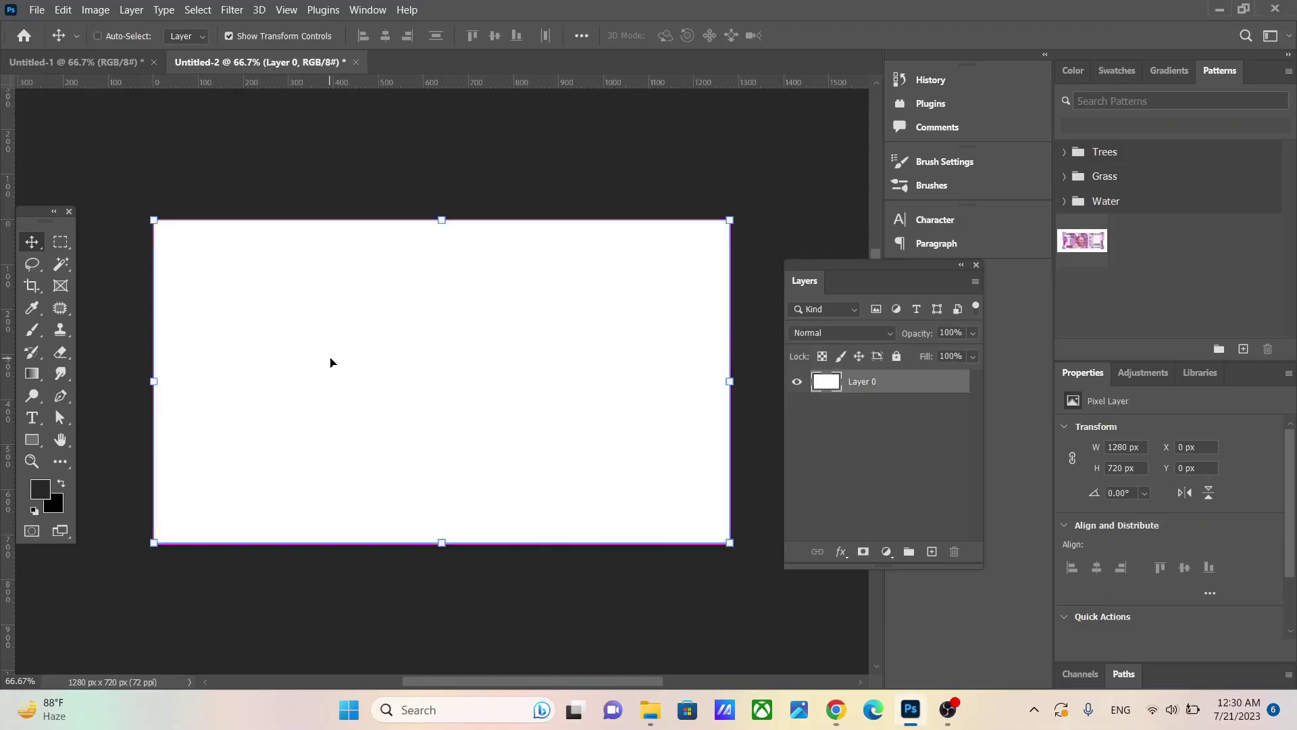
key(ctrl+v)
drag(216, 248, 153, 219)
drag(666, 515, 728, 540)
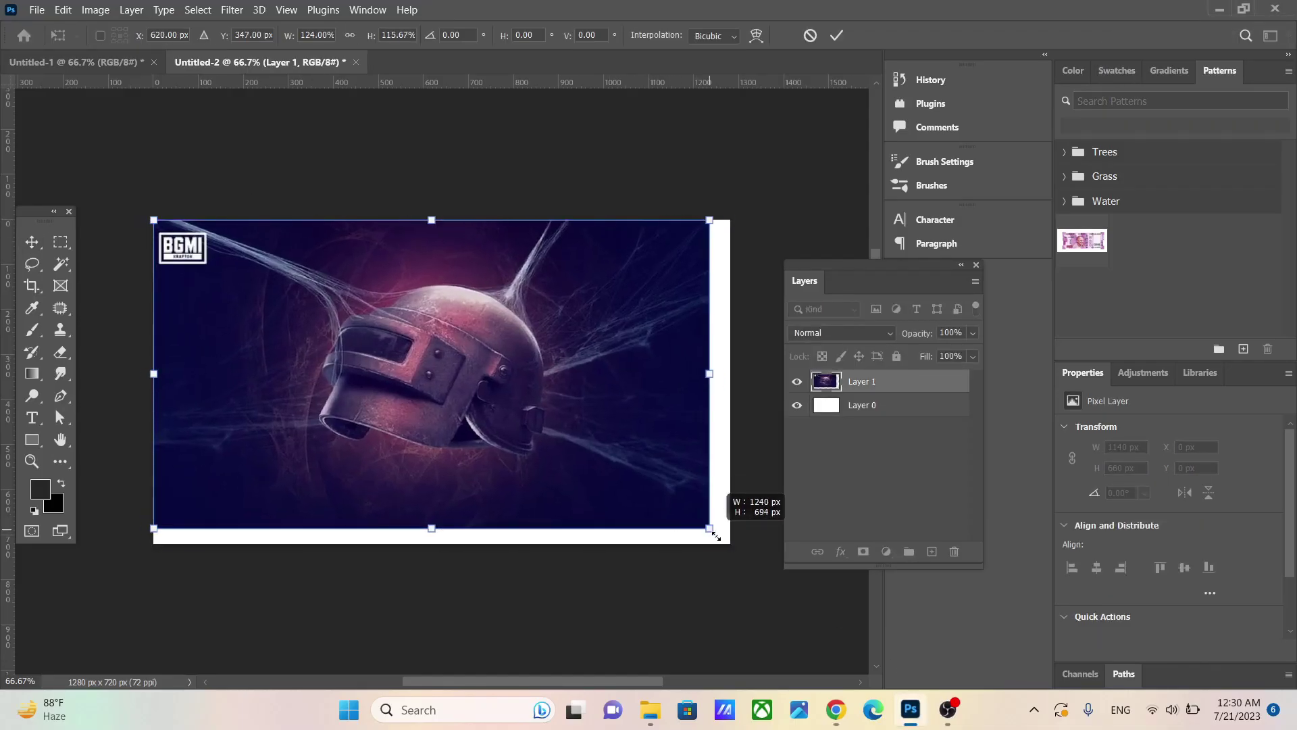
key(Return)
Place the ripped 3 torn-paper image across the lower half of the canvas, scaled to about 1319 x 445 px
key(ctrl+v)
drag(550, 434, 660, 486)
key(Return)
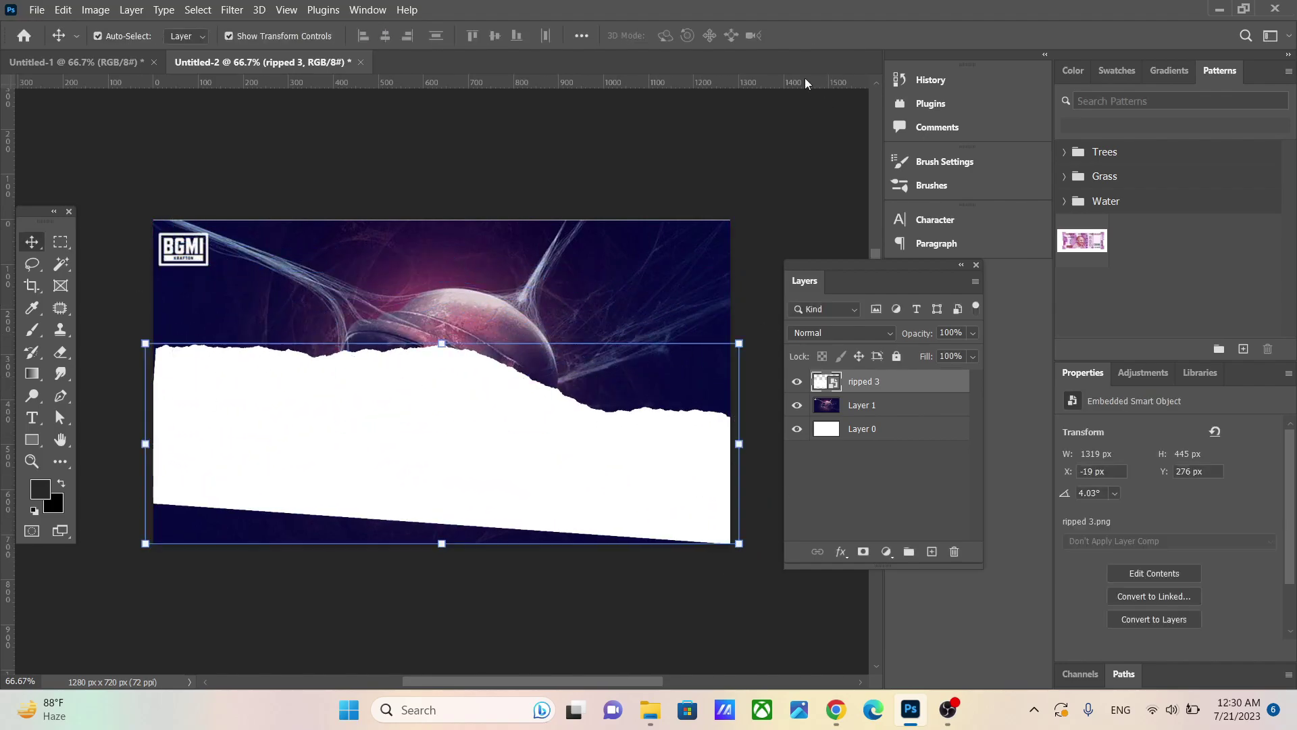
Rasterize the ripped 3 smart object so it can be painted on with the Brush tool
click(32, 330)
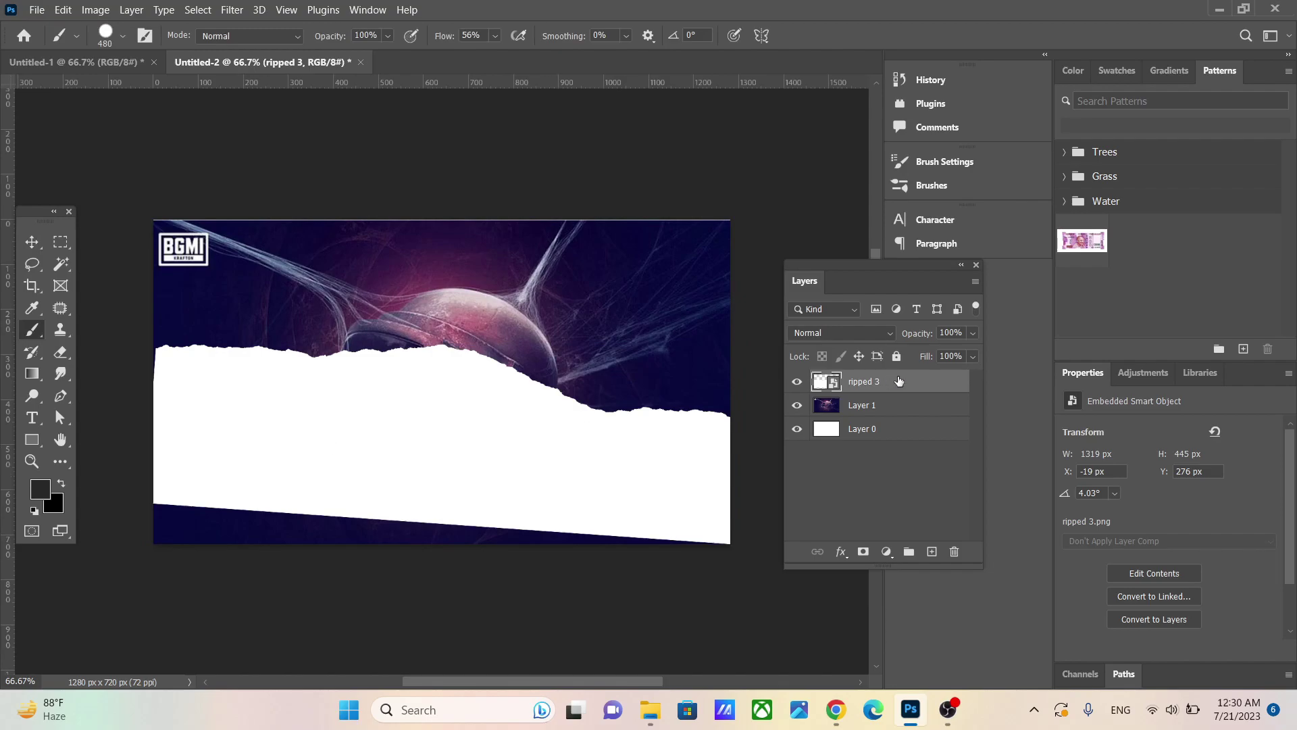
click(252, 459)
click(609, 275)
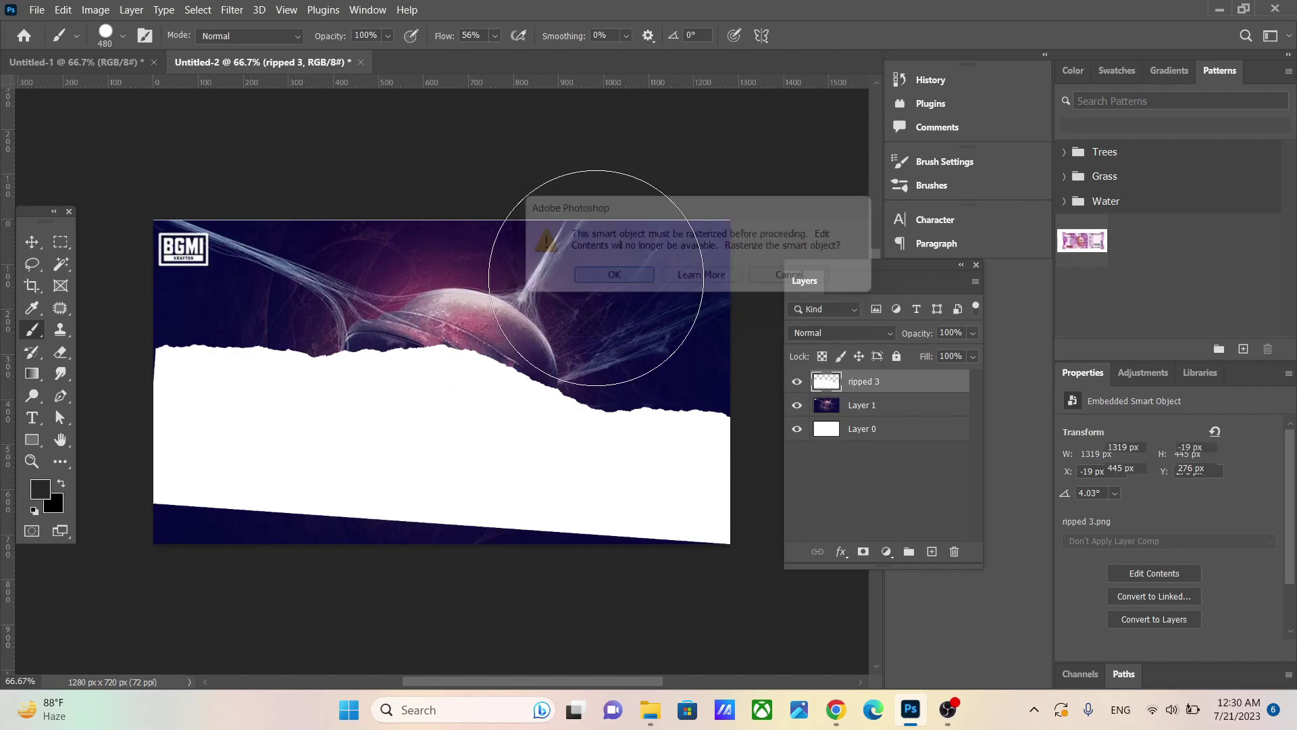
Paint the gap below the torn paper white on the ripped 3 layer, using a hard round brush of 199 px
key(bracketleft)
key(bracketleft)
key(bracketleft)
key(bracketleft)
right_click(193, 508)
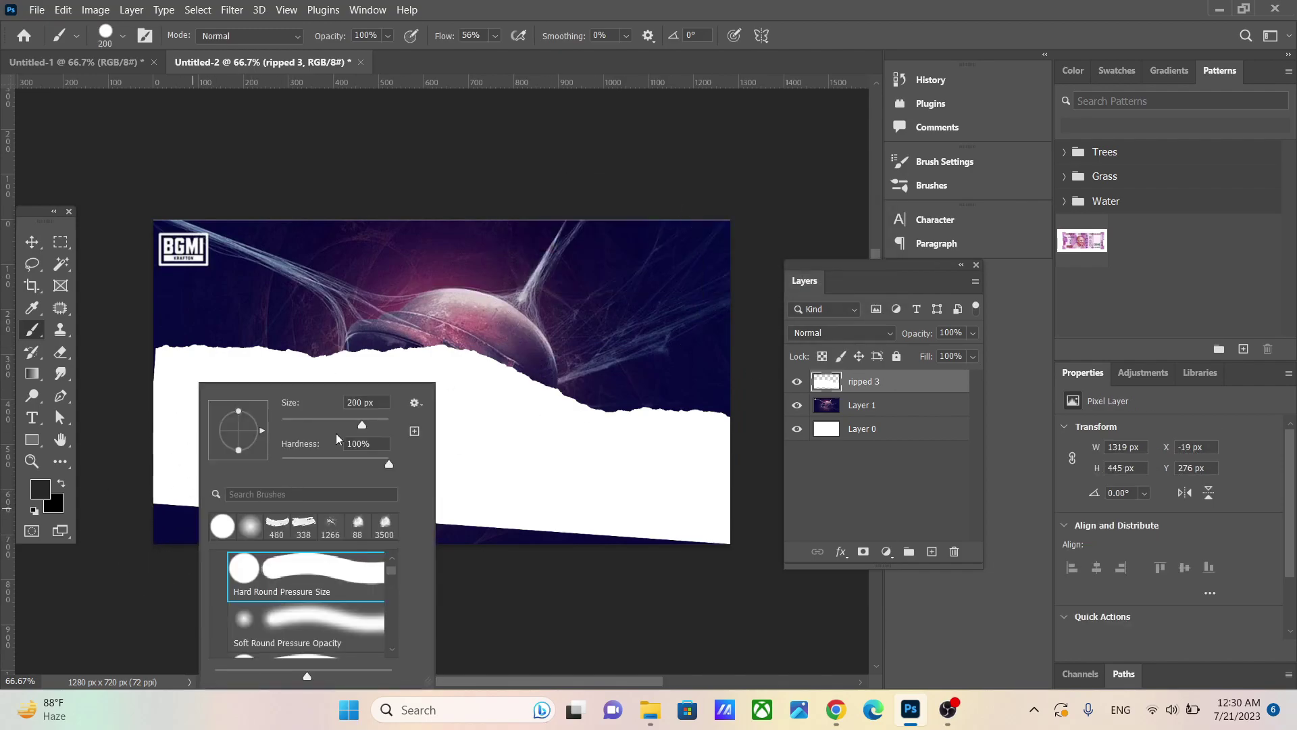
click(363, 428)
click(179, 514)
key(ctrl+z)
click(40, 488)
click(286, 396)
key(Return)
drag(211, 530, 709, 535)
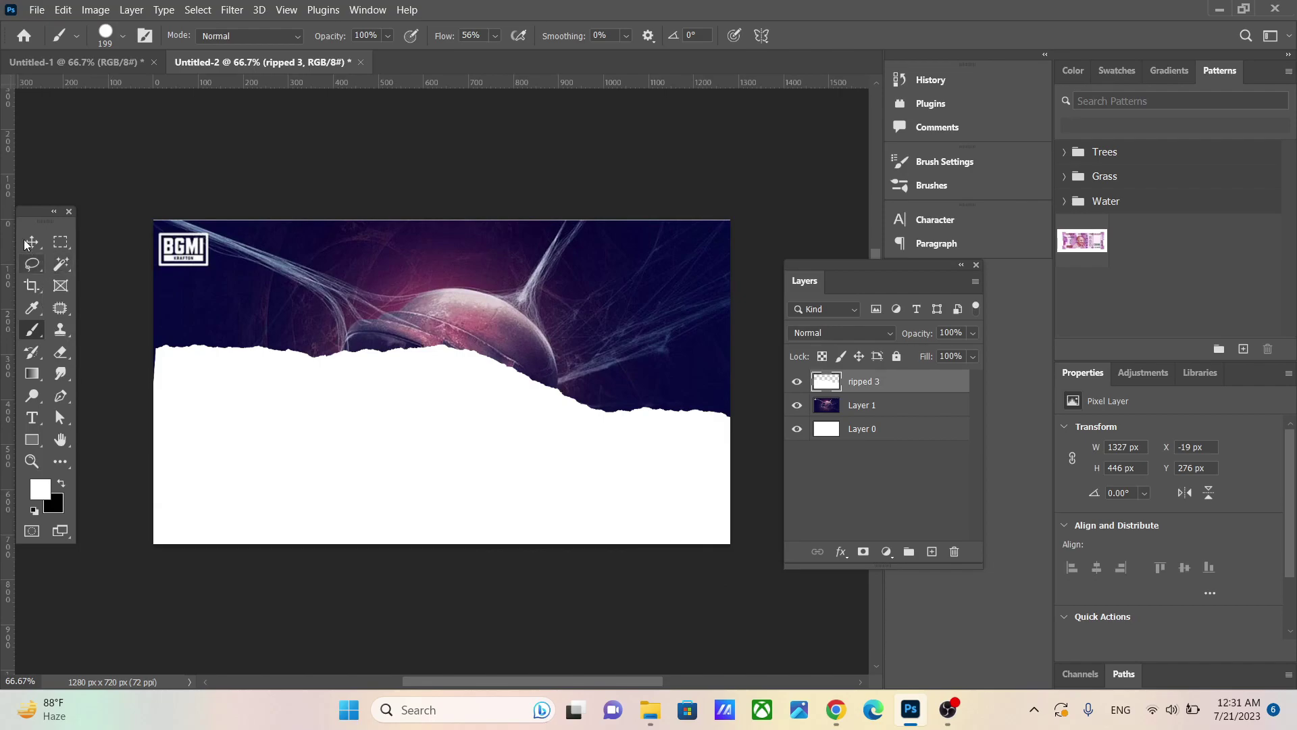
Move Layer 1 above ripped 3 and clip it to the torn-paper shape with a clipping mask
click(24, 239)
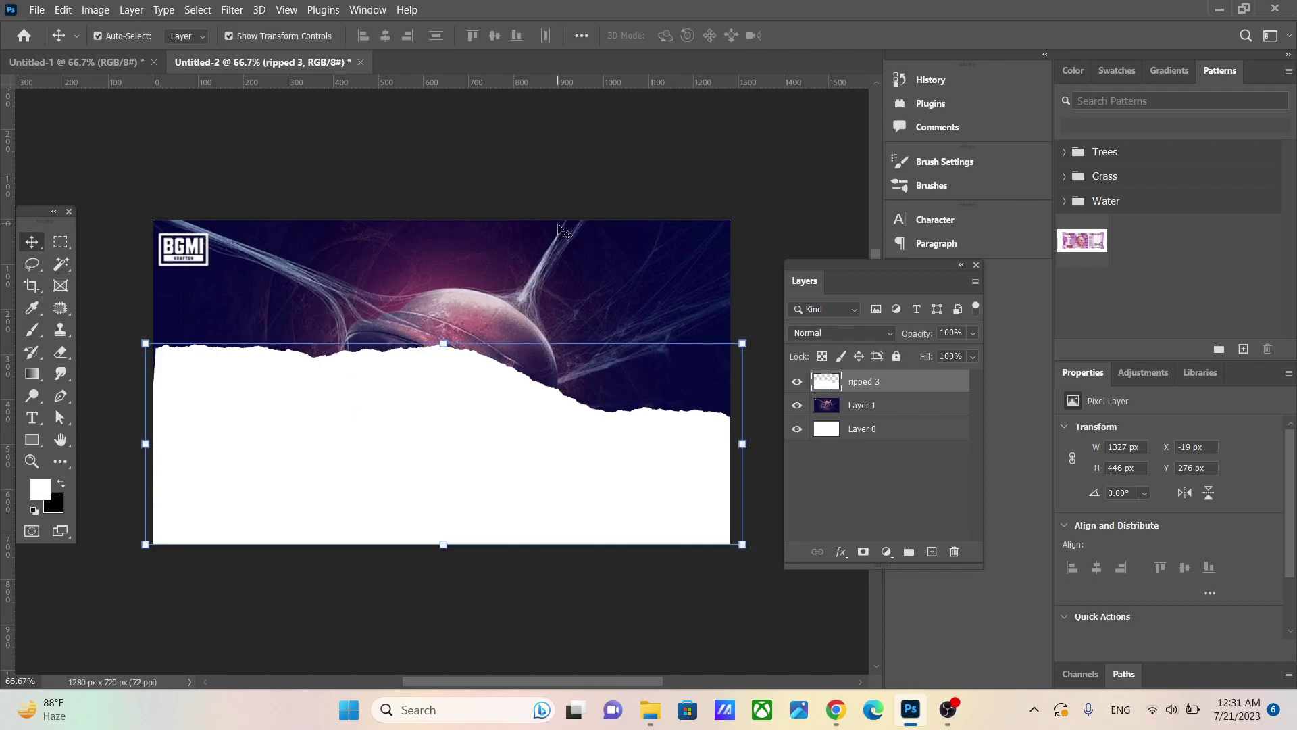
click(876, 410)
drag(876, 409, 876, 382)
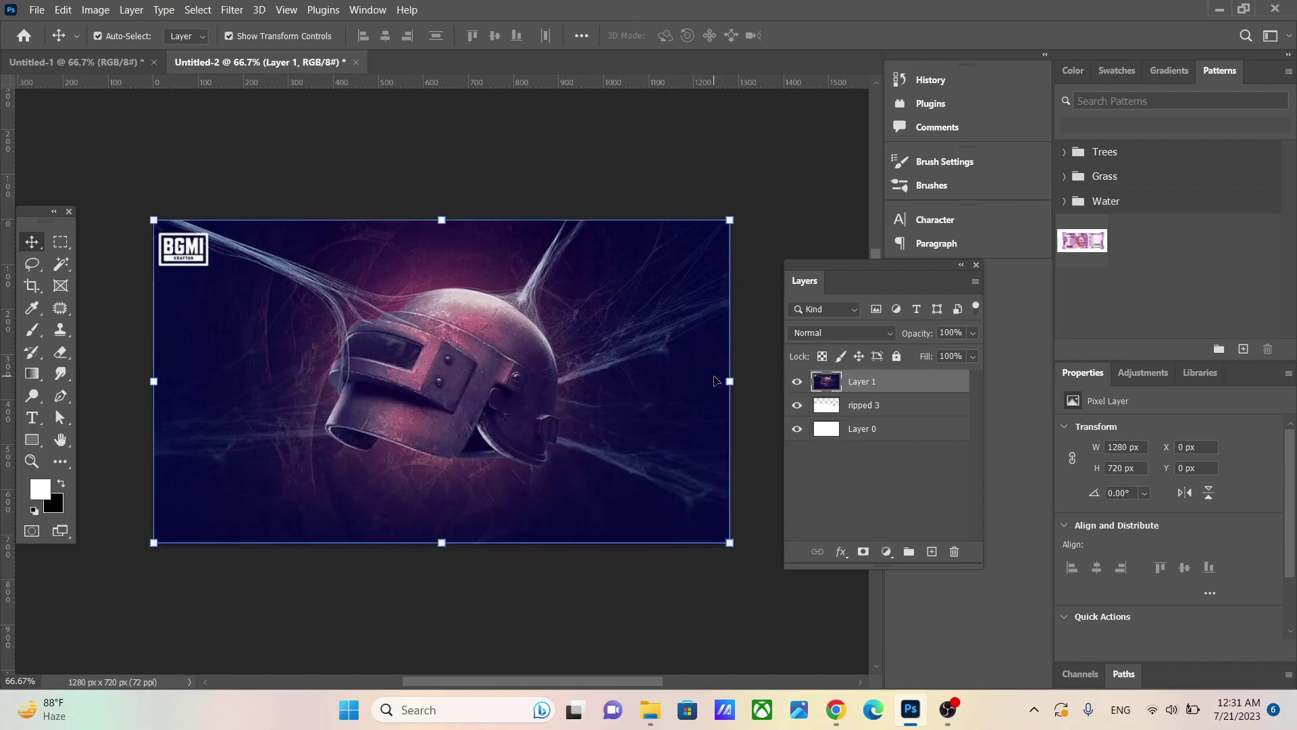
right_click(872, 383)
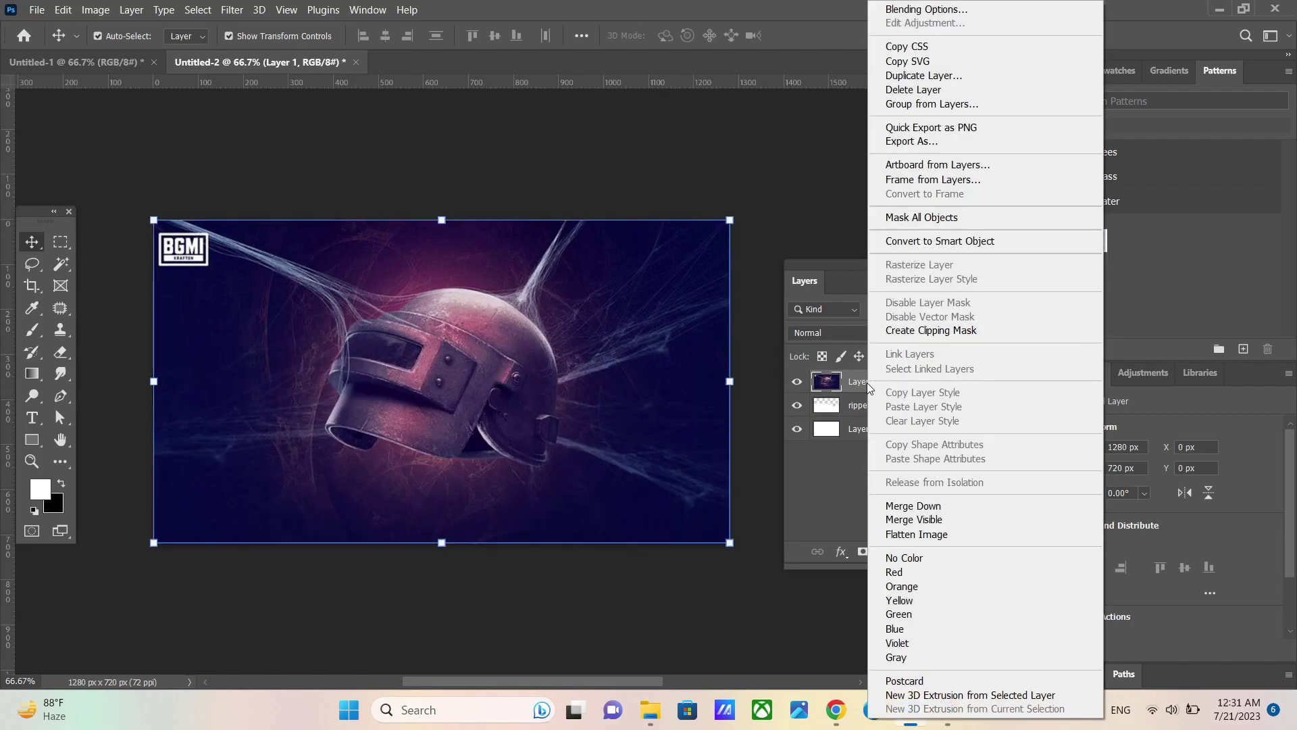
click(900, 331)
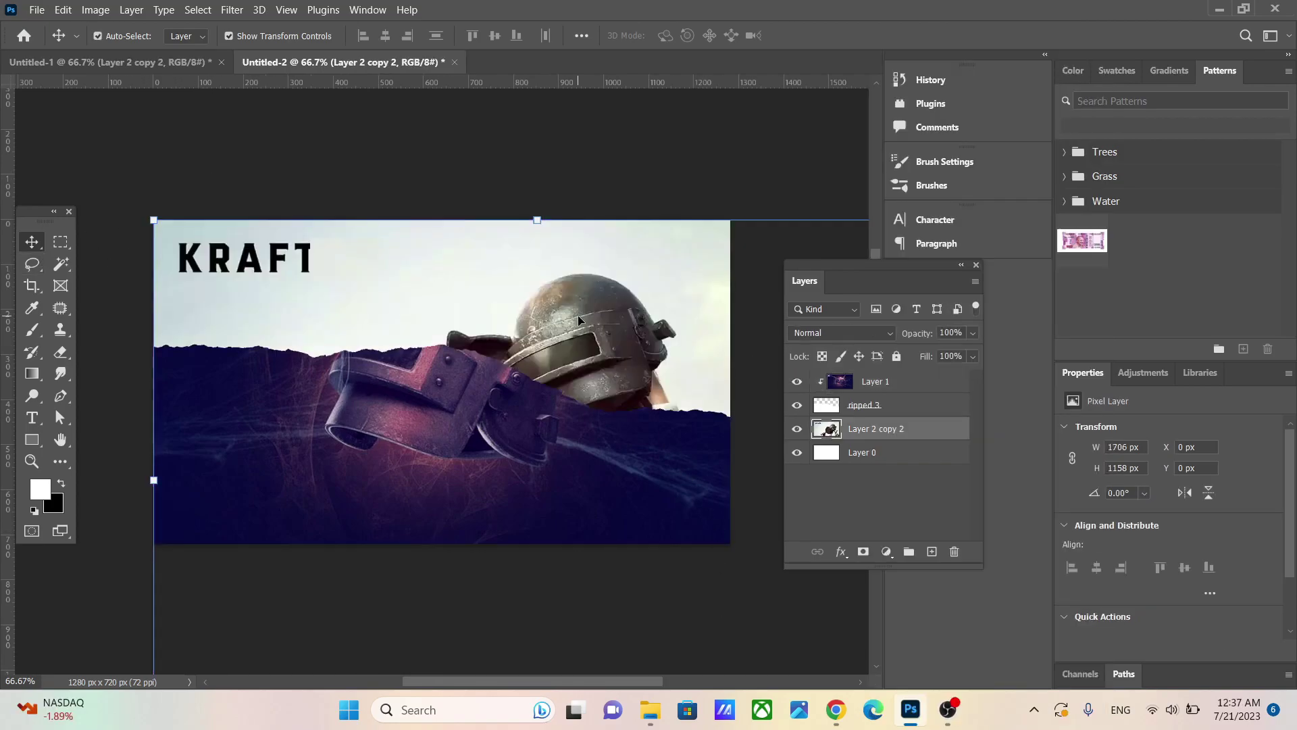
Move the pale-sky helmet image to about X -361 px, Y -80 px so its helmet sits above the torn edge
drag(562, 292, 415, 286)
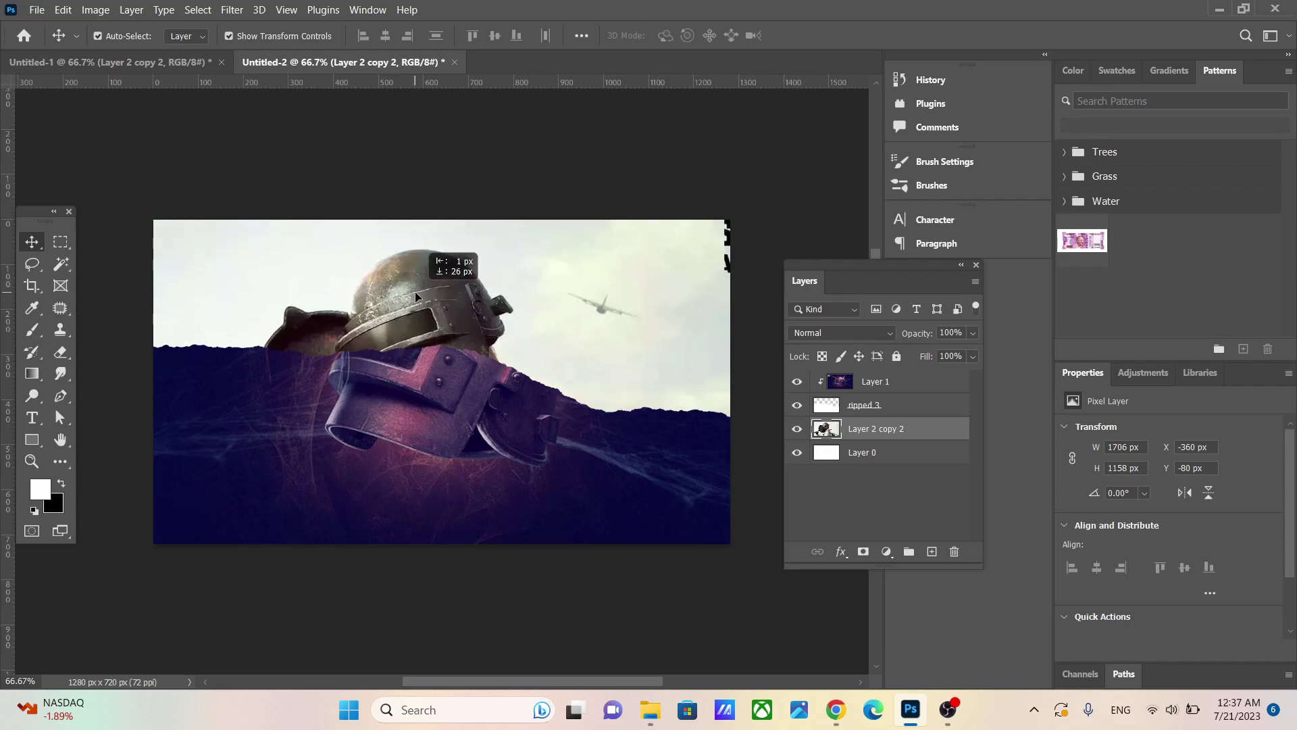
click(726, 255)
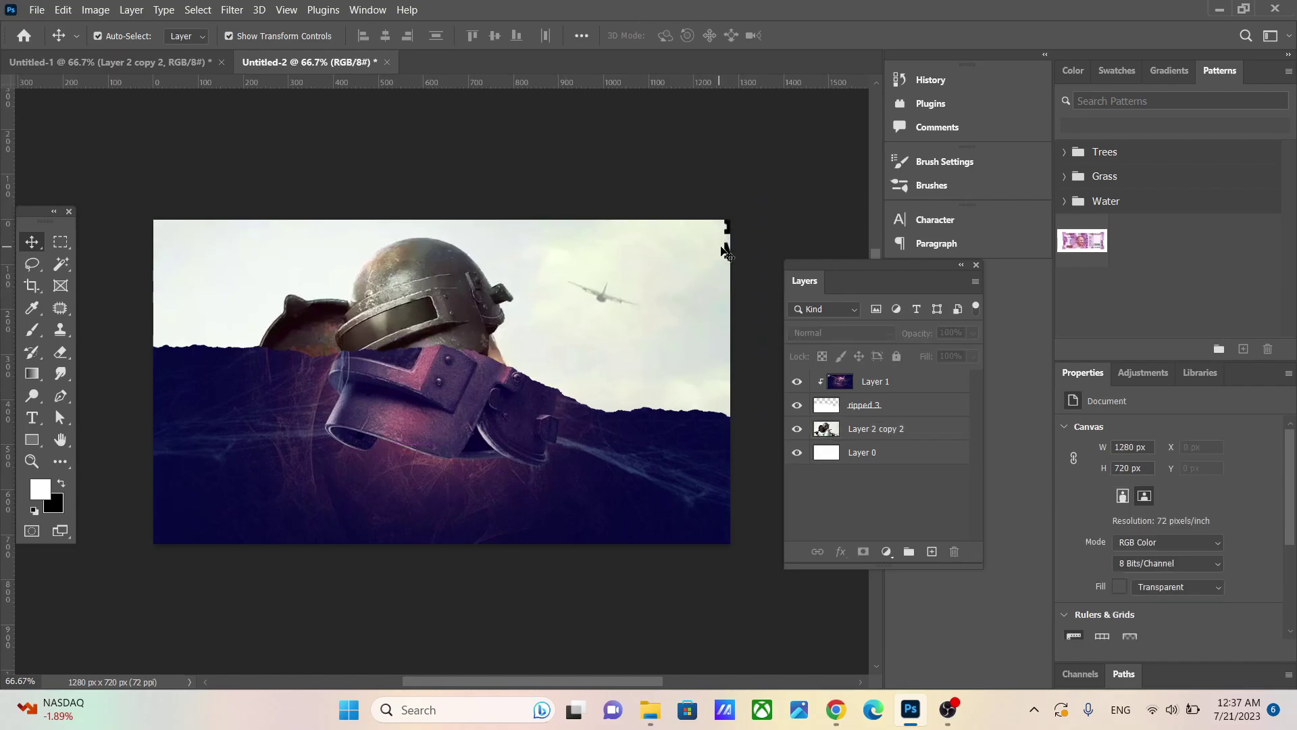
Outline the leftover black lettering in the sky's upper right corner with the Patch tool
click(60, 308)
drag(716, 258, 732, 217)
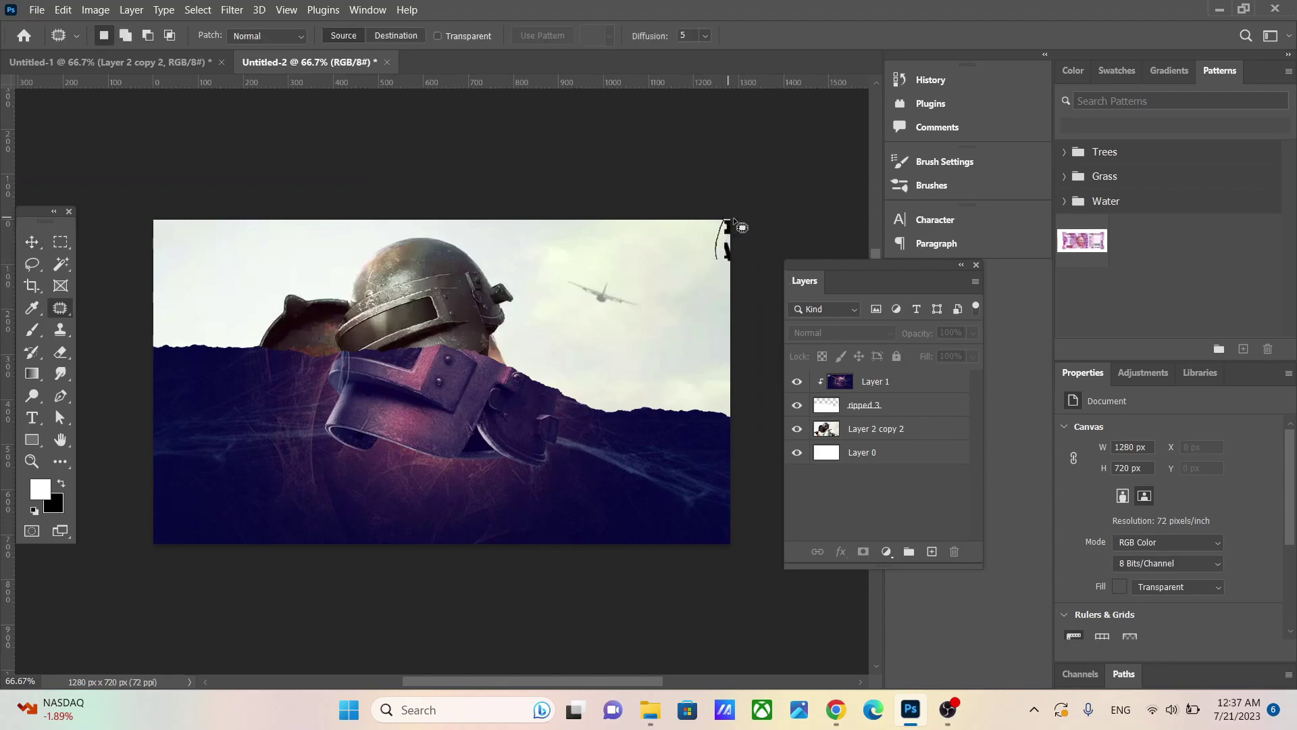
drag(725, 263, 719, 258)
right_click(722, 242)
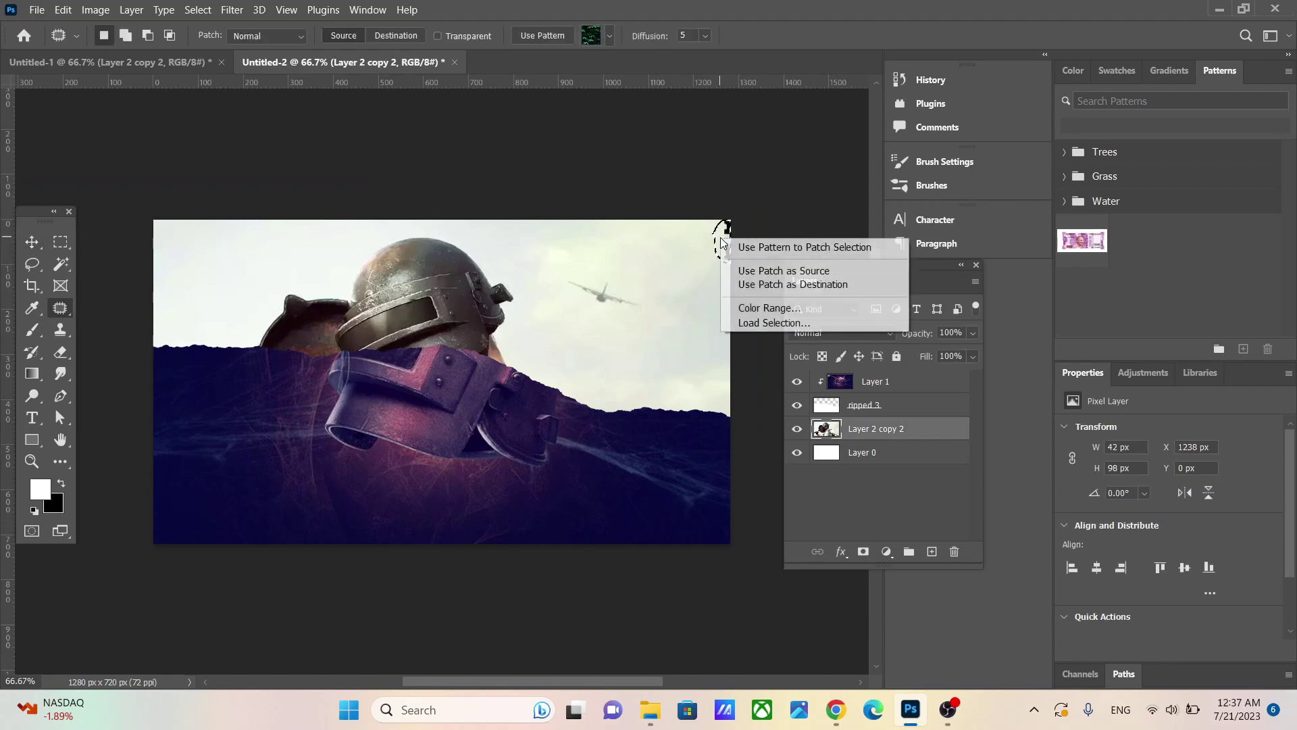
click(35, 239)
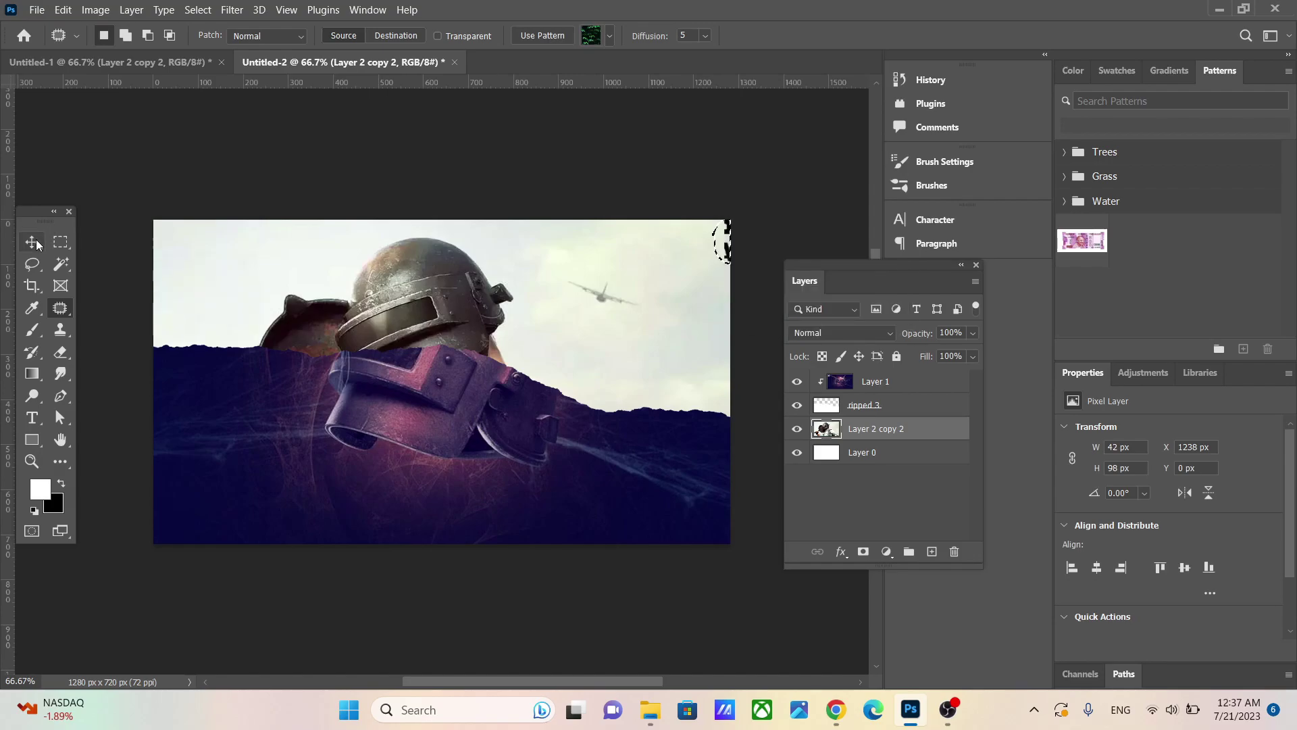
click(33, 242)
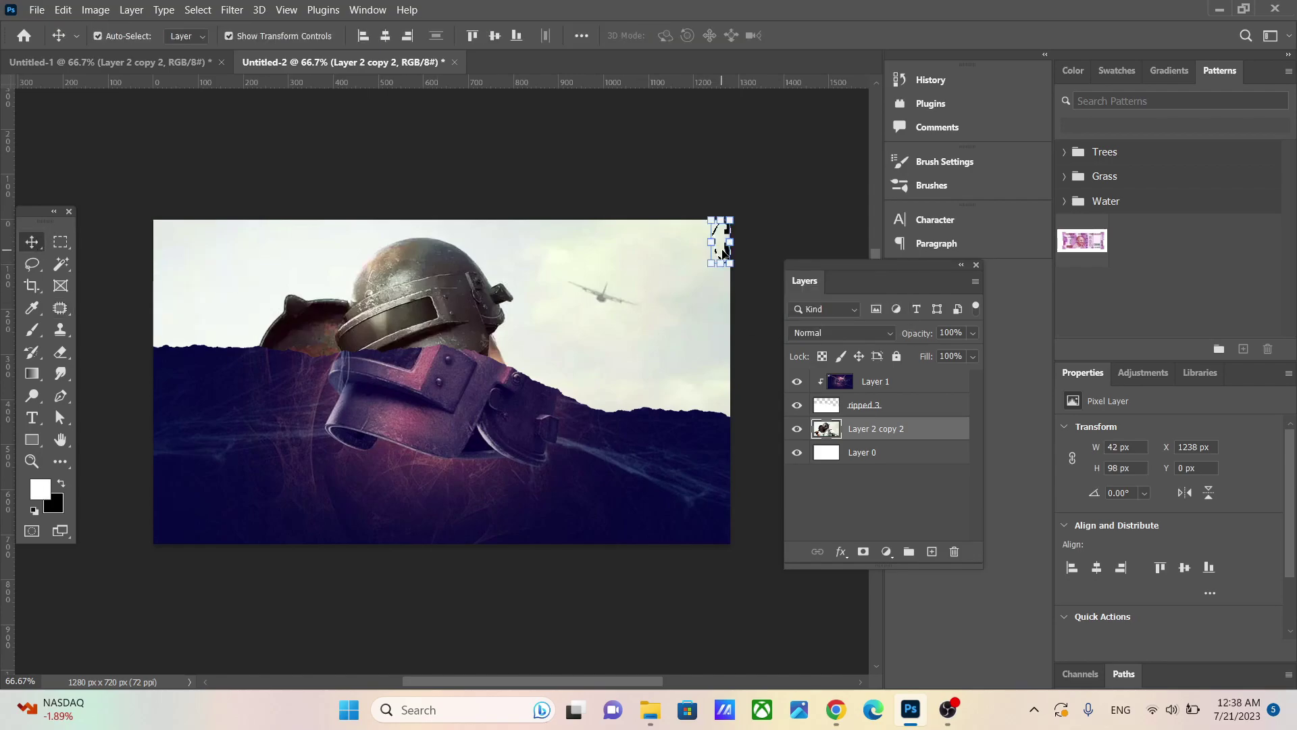
Remove the selected lettering with Content-Aware Fill, sampling the sky beside it and outputting to a new layer
click(70, 245)
right_click(726, 255)
click(787, 468)
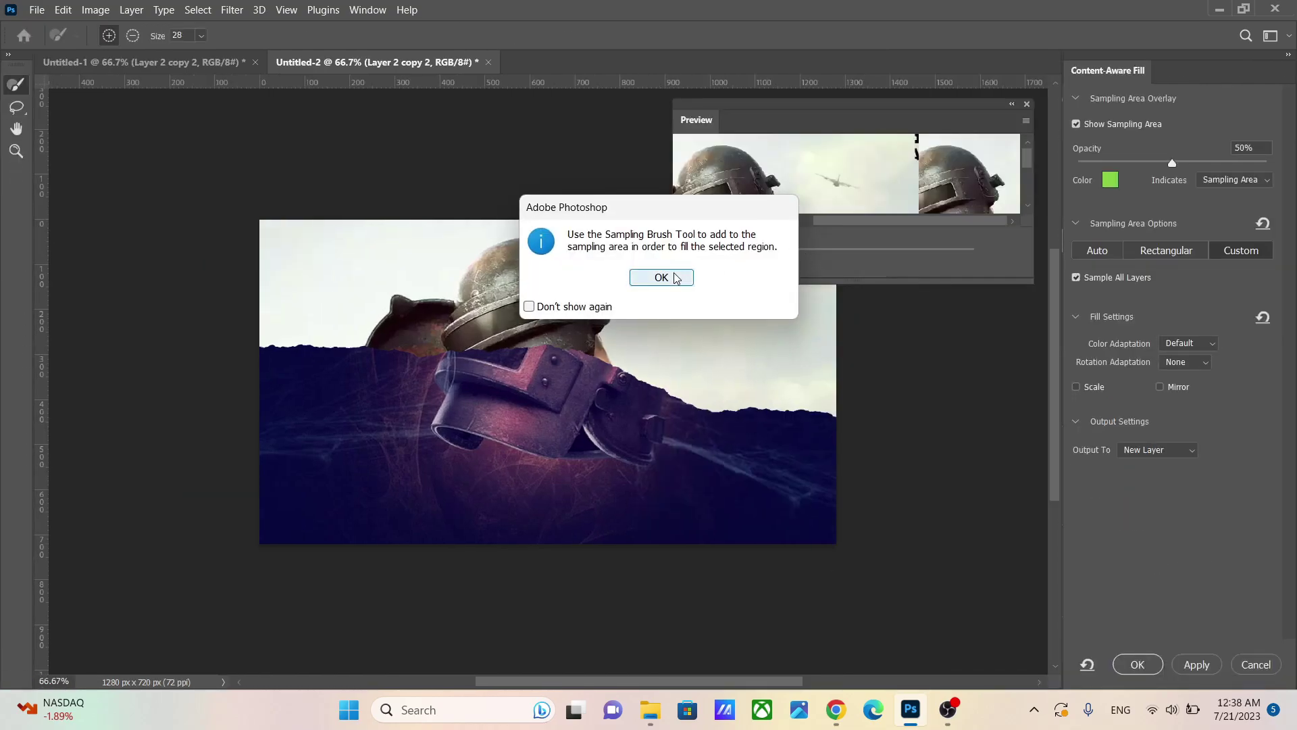
click(661, 277)
drag(844, 108, 326, 131)
drag(816, 253, 826, 274)
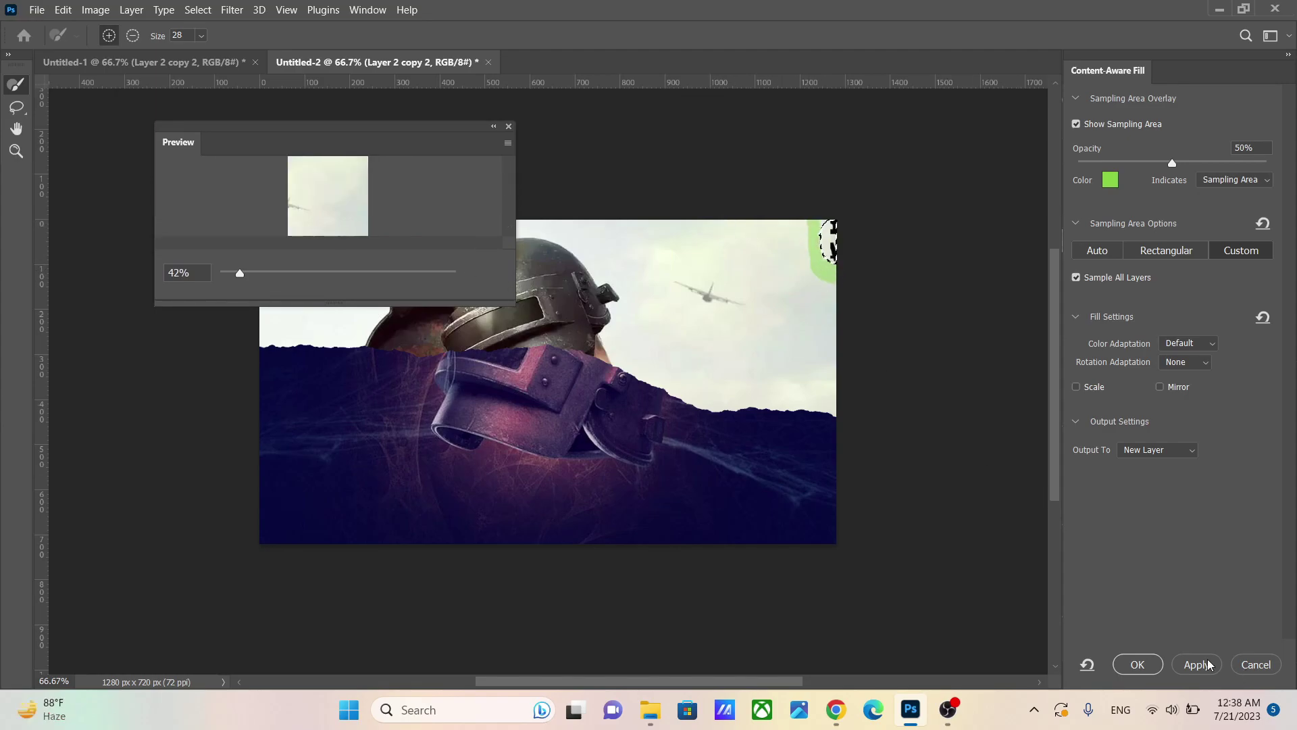
click(1139, 664)
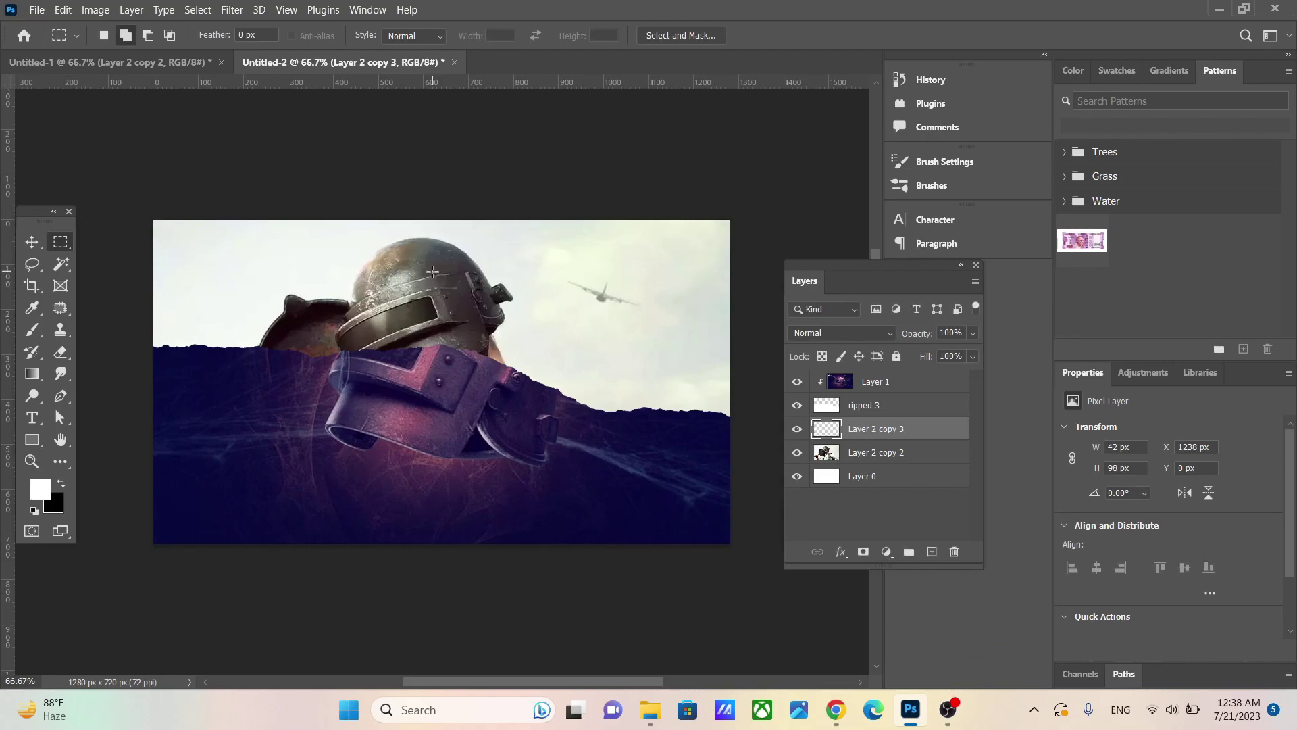
Merge the content-aware fill layer, Layer 2 copy 3, with the helmet image layer, Layer 2 copy 2
click(30, 245)
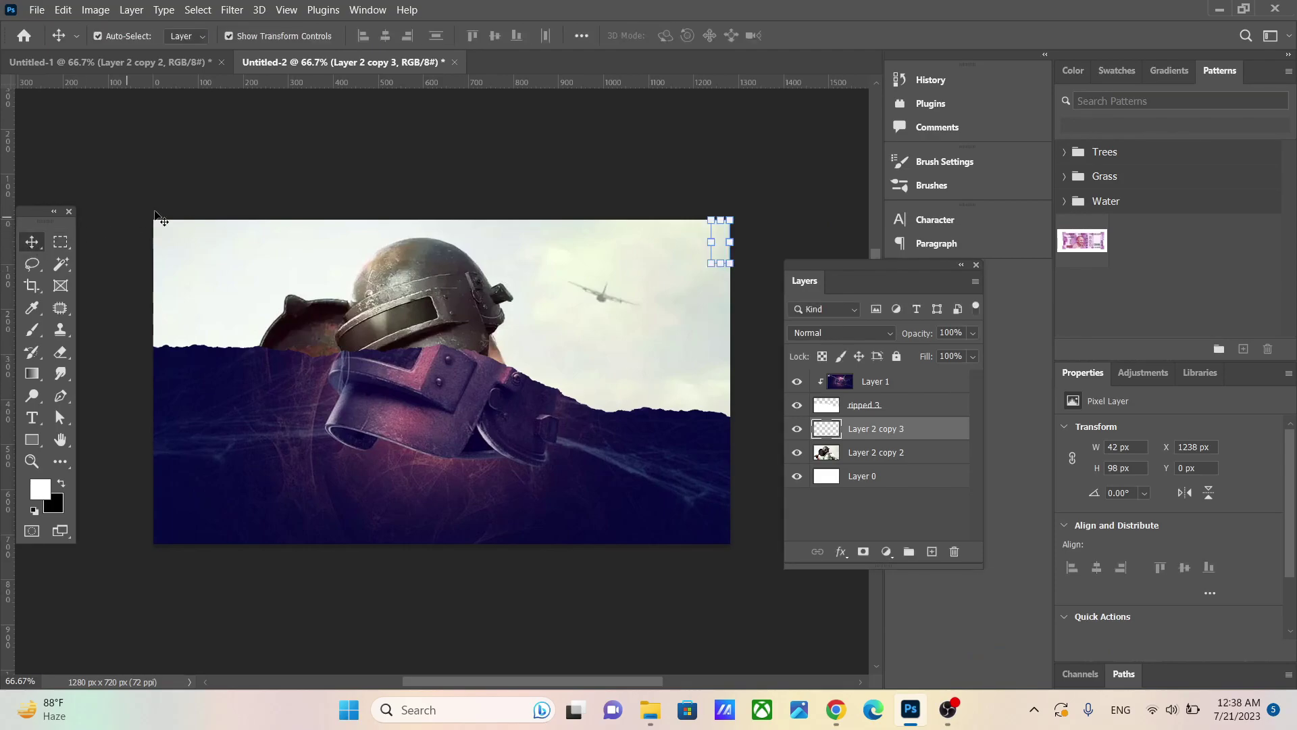
click(302, 168)
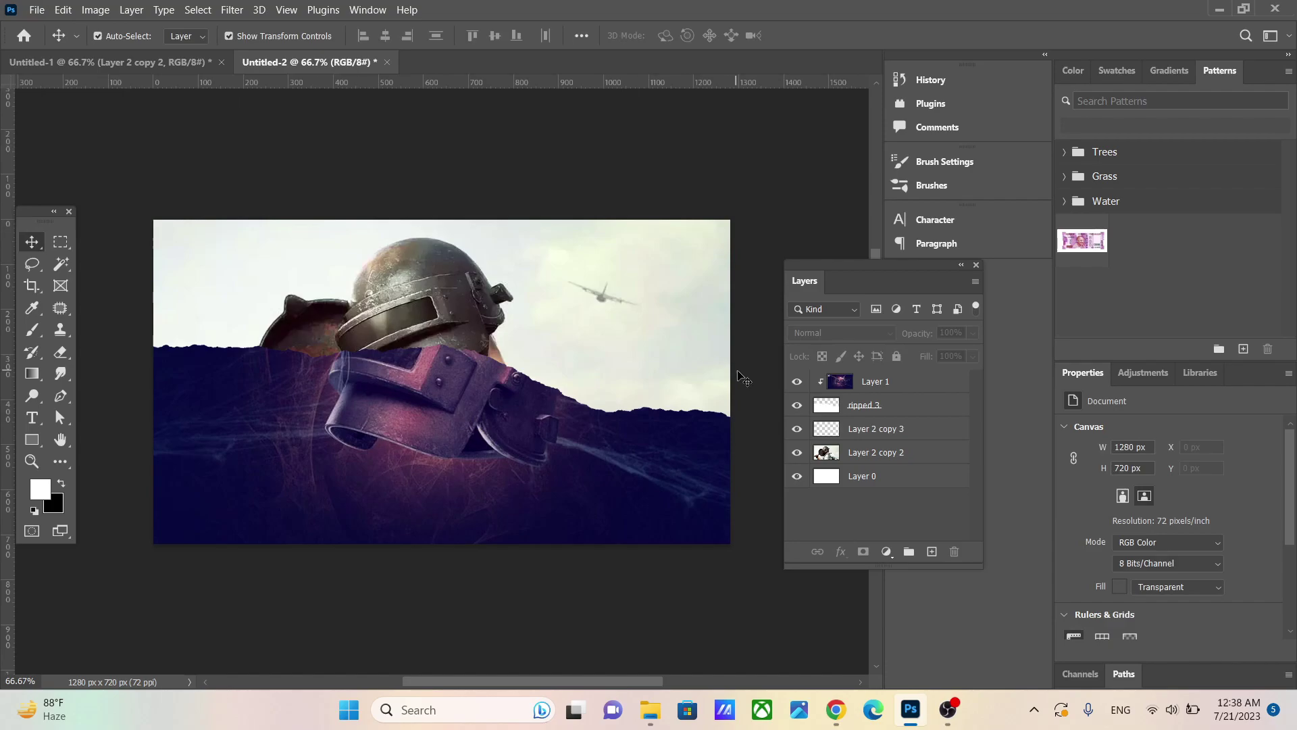
click(889, 452)
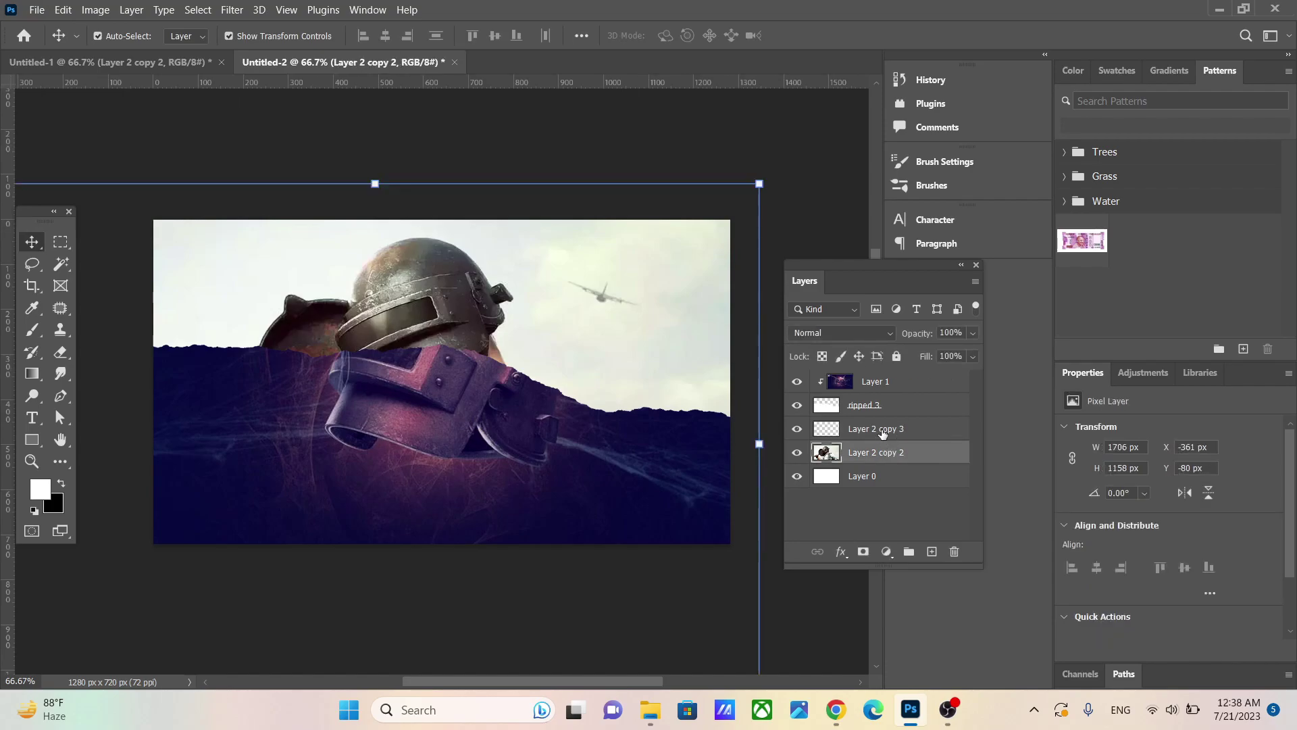
ctrl+click(881, 431)
right_click(882, 431)
click(911, 508)
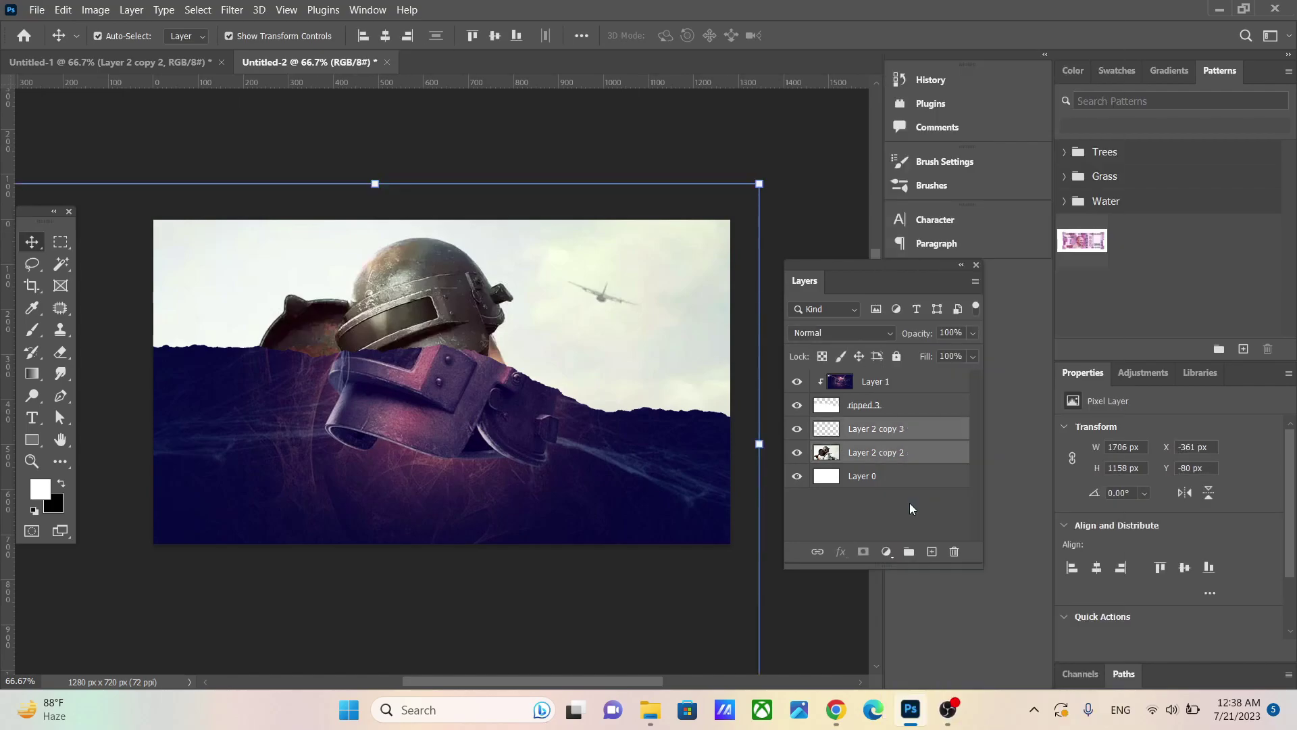
click(908, 500)
Mask Layer 1 with the outline of ripped 3, and shift its artwork slightly down to expose a white torn edge
click(833, 407)
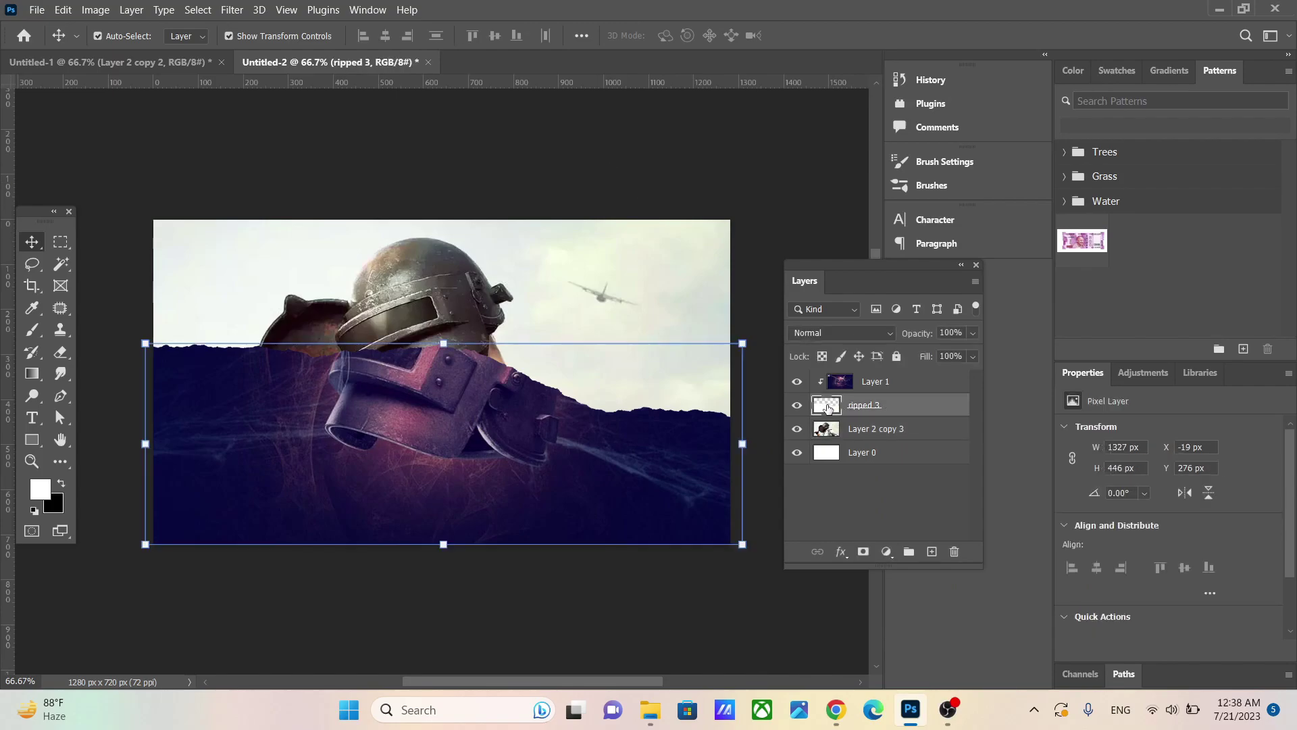
right_click(831, 408)
click(872, 115)
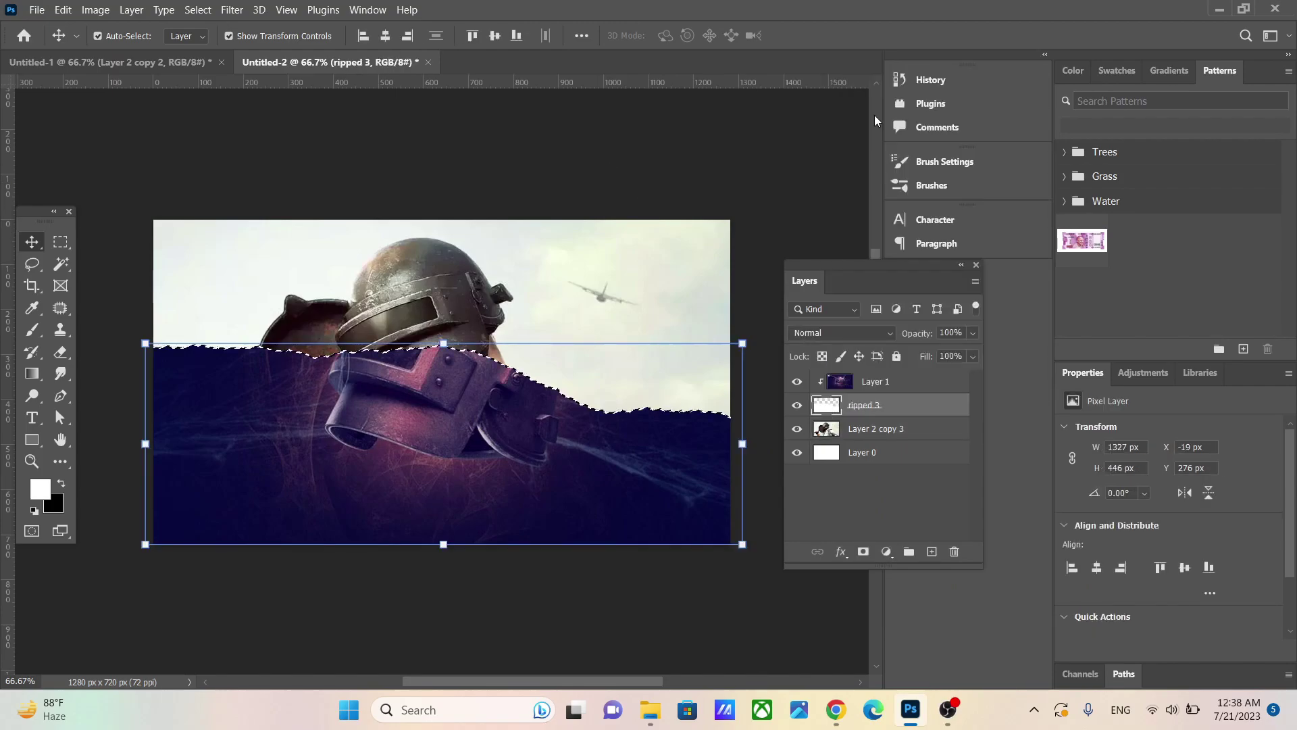
click(841, 384)
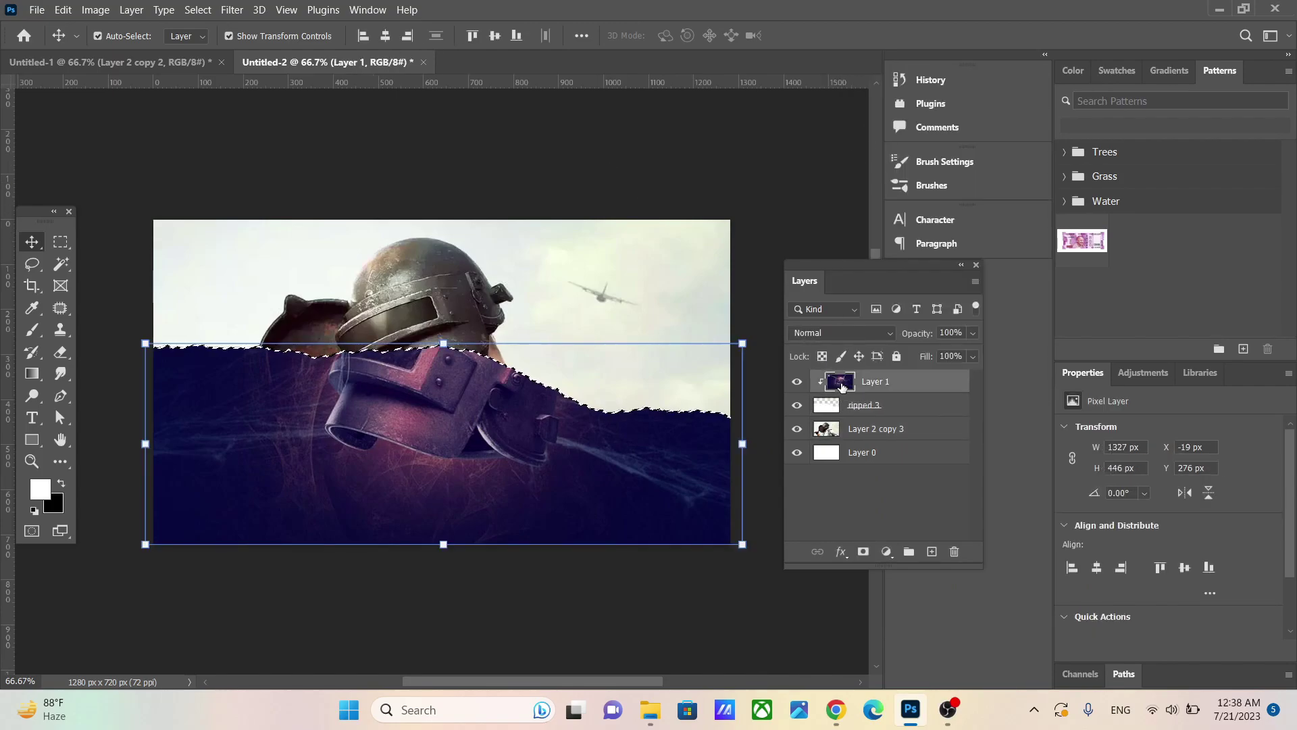
click(864, 551)
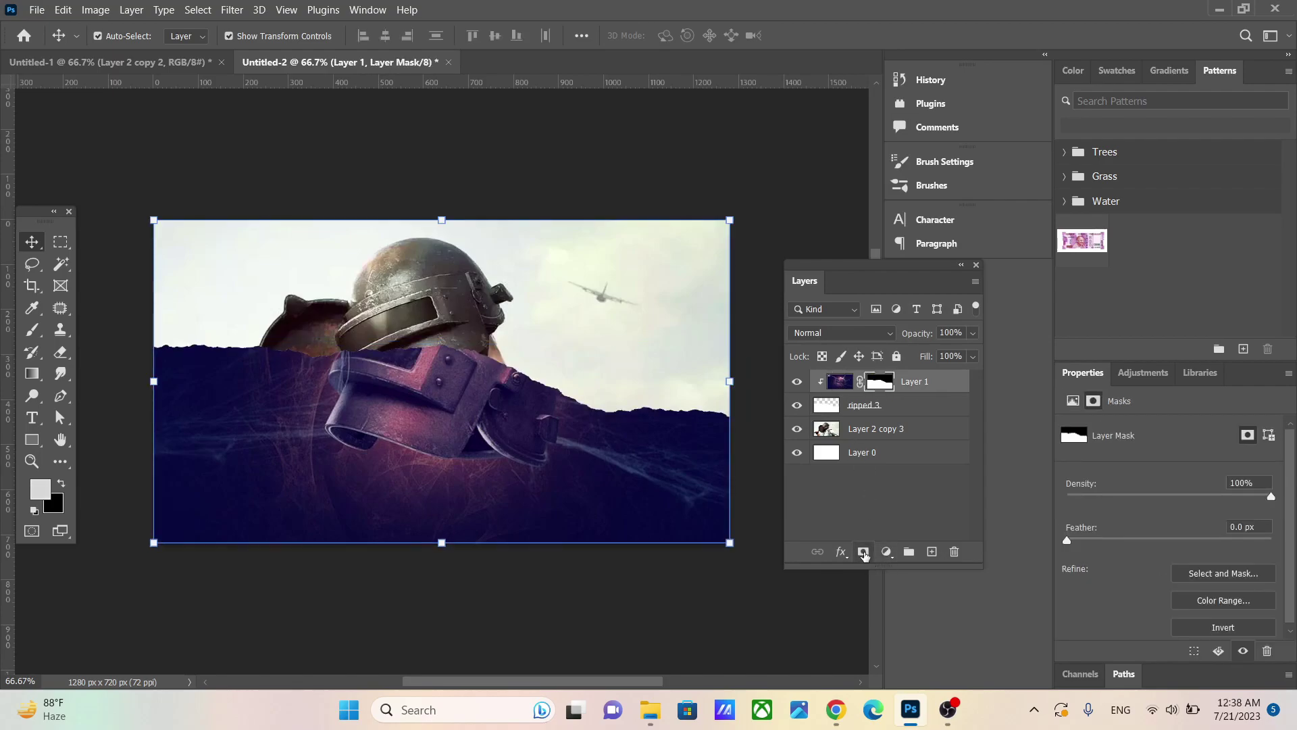
click(837, 384)
drag(430, 411, 428, 421)
Warp the upper edge of the ripped 3 layer, raising its outer corners to vary the width of the white tear
click(893, 410)
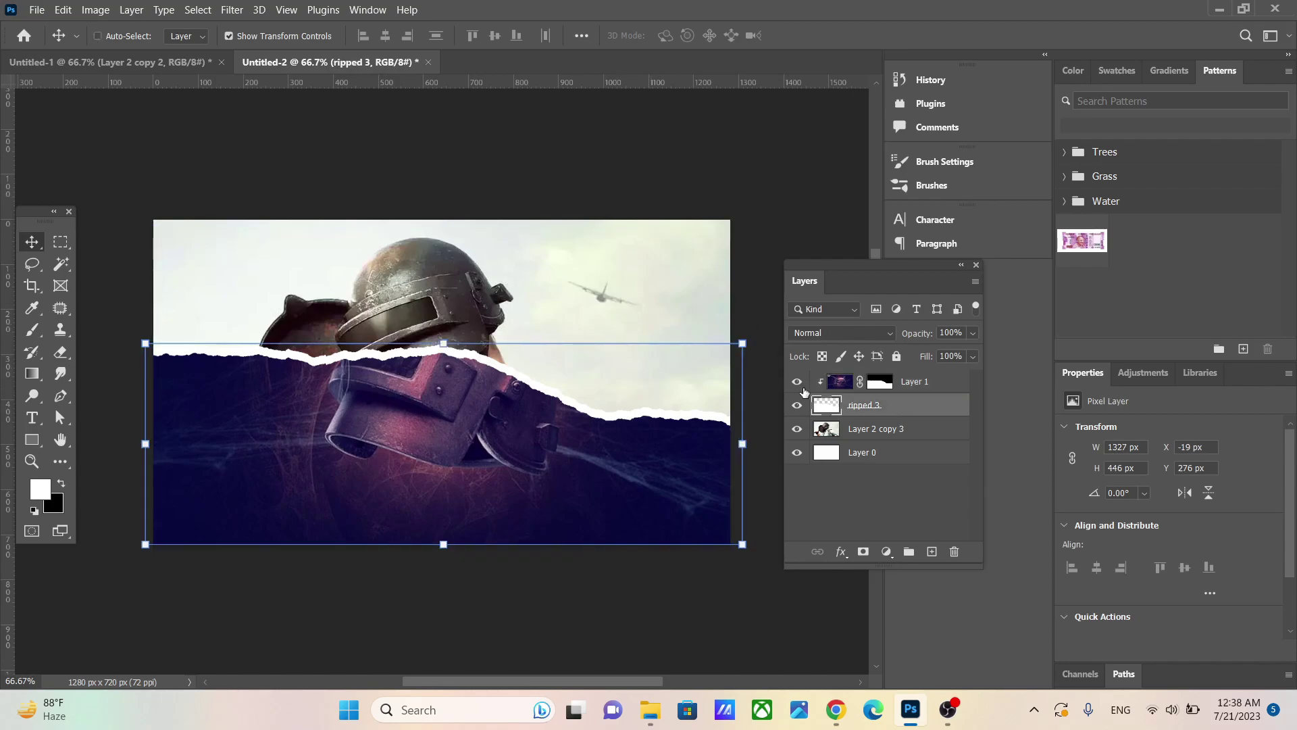
key(ctrl+t)
click(756, 36)
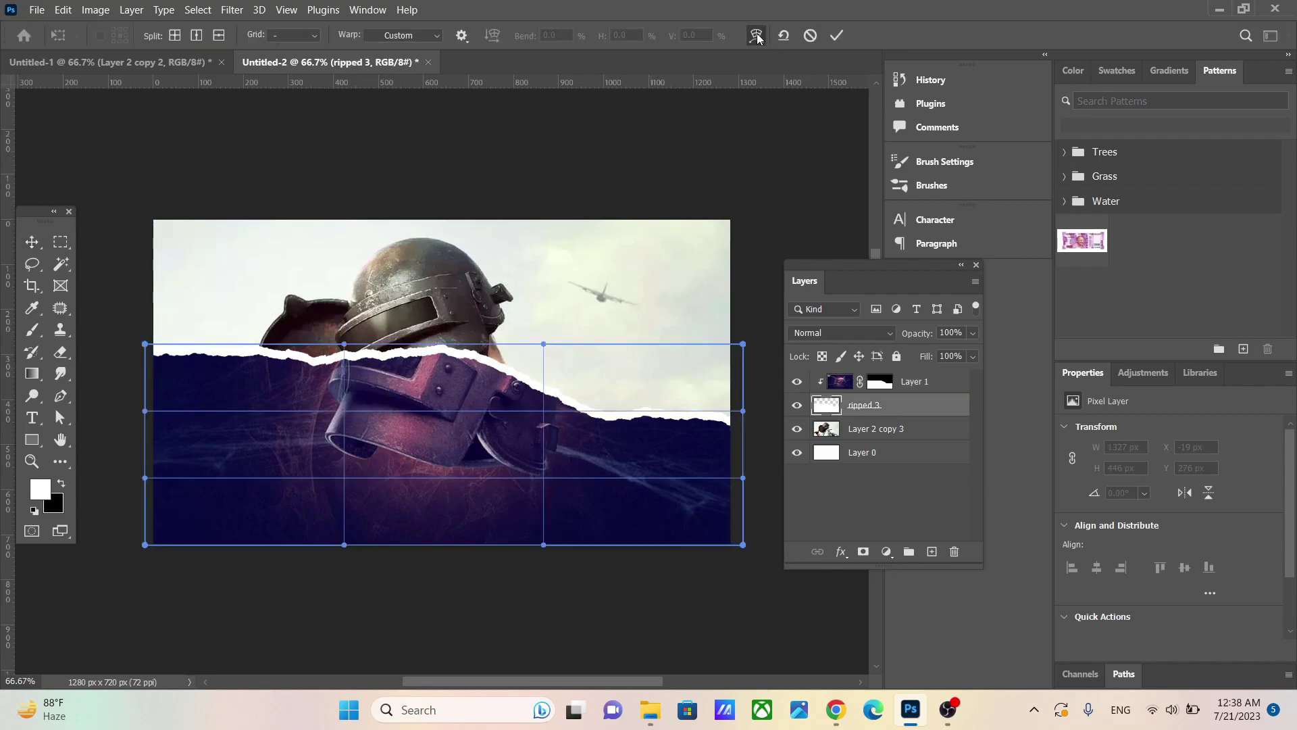
drag(346, 344, 370, 341)
drag(544, 345, 552, 352)
mouse_move(742, 344)
mouse_down()
mouse_move(758, 339)
mouse_move(743, 336)
mouse_up()
drag(145, 344, 145, 336)
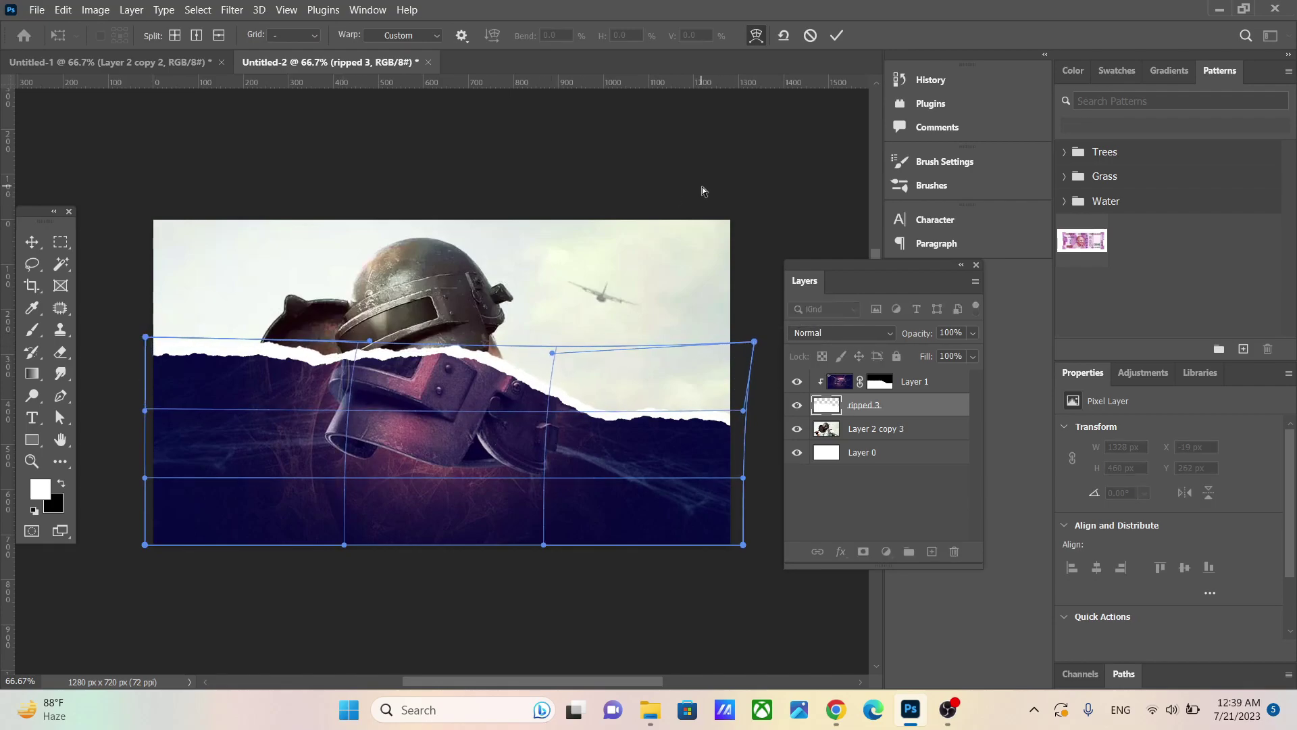
click(836, 35)
click(852, 464)
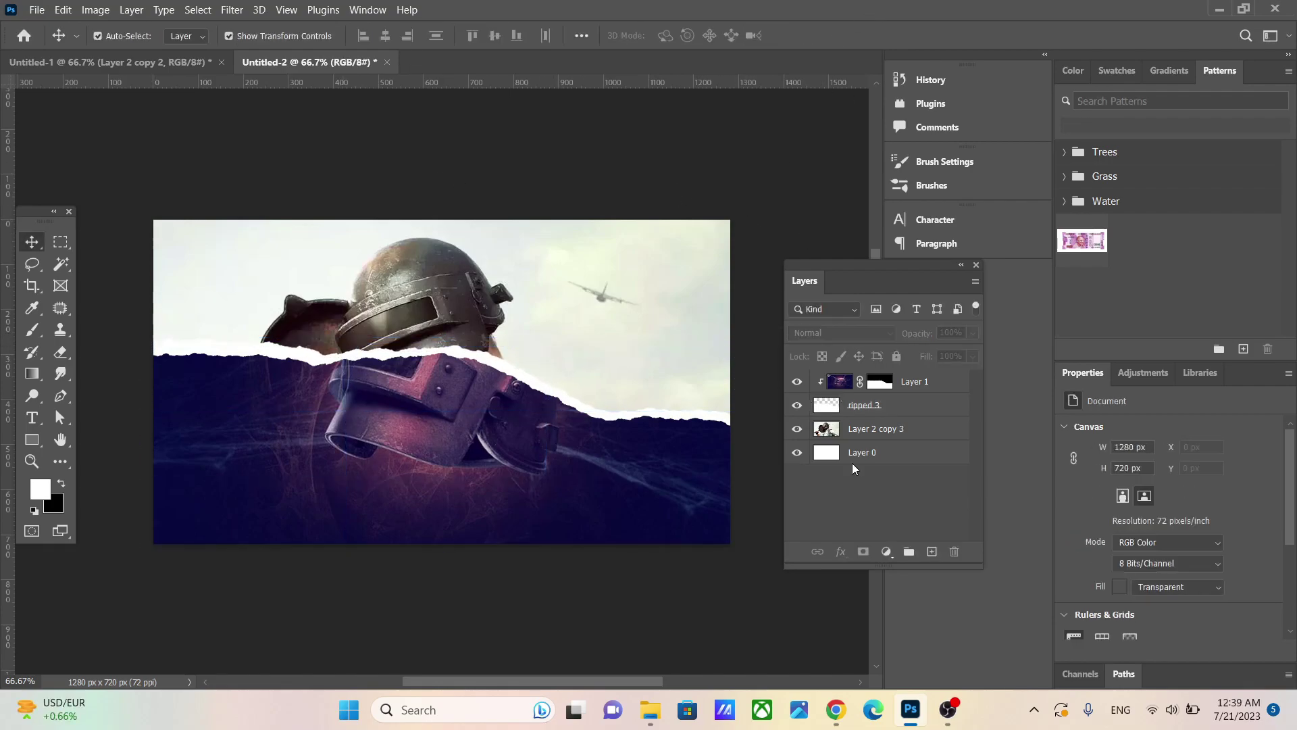
click(894, 407)
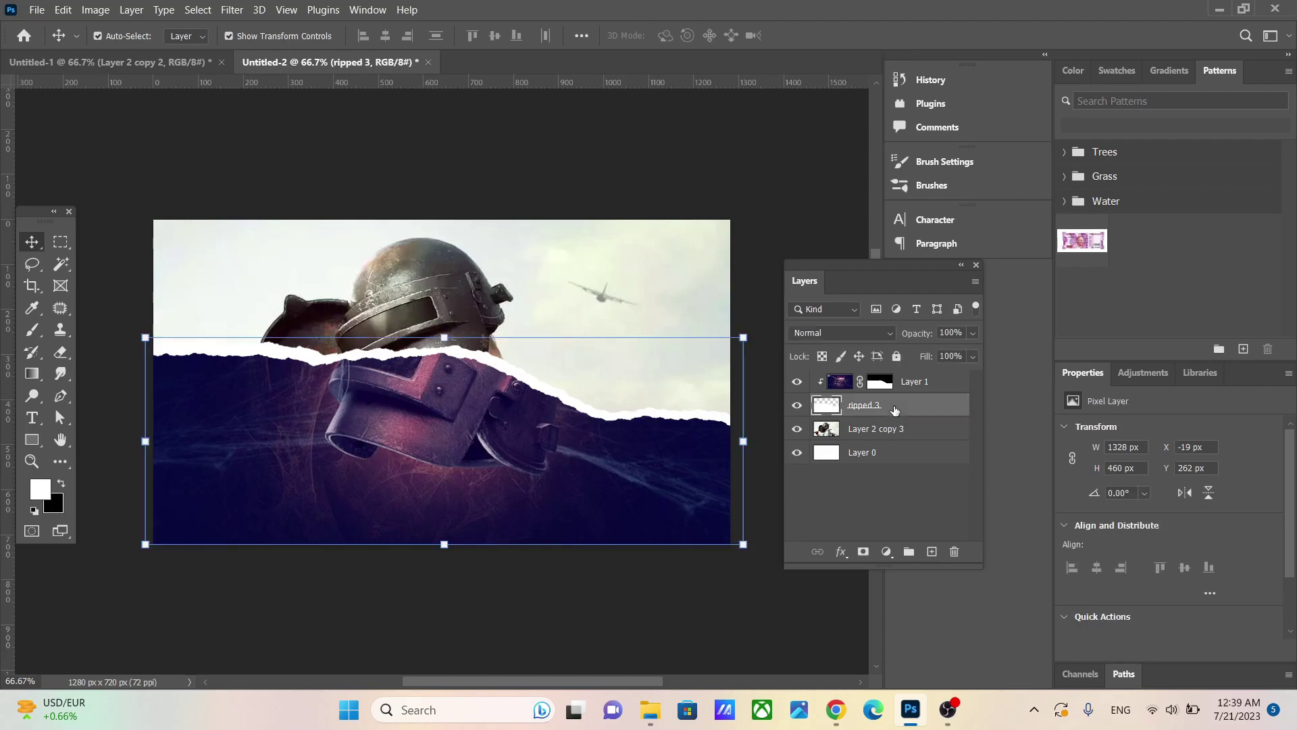
click(842, 552)
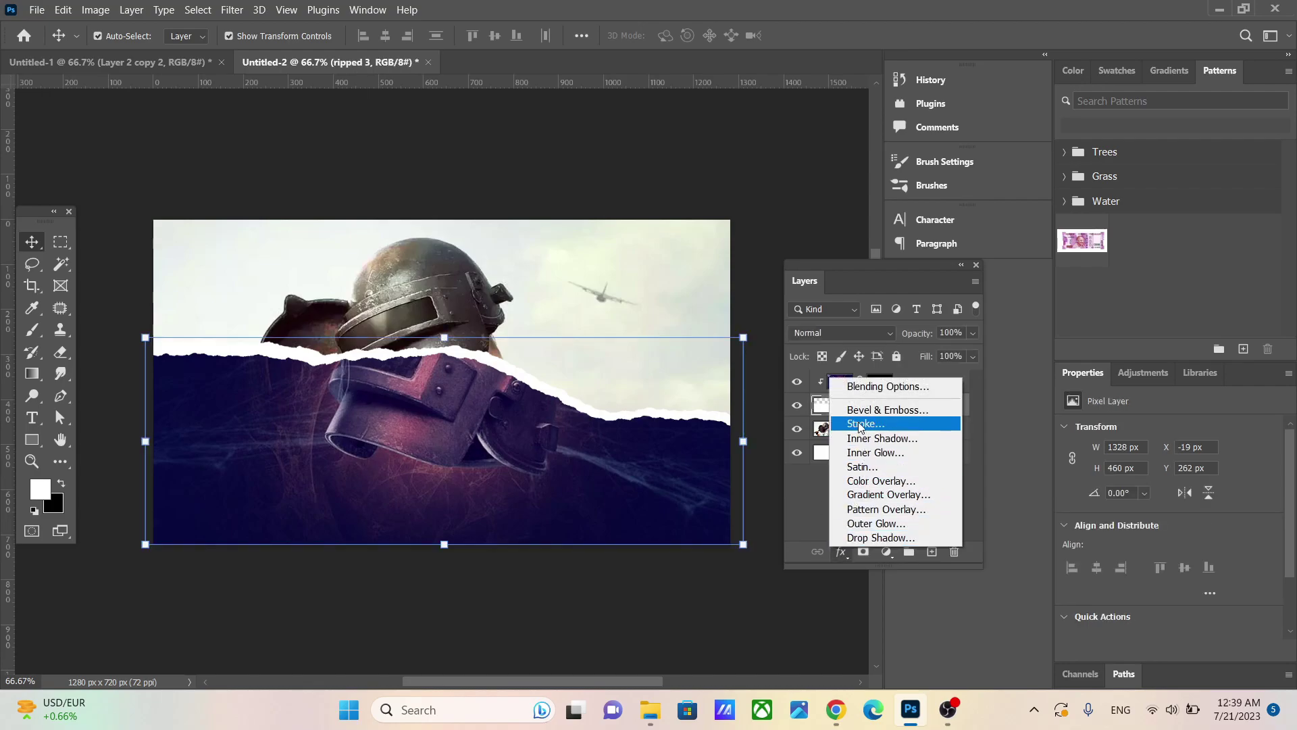
click(809, 493)
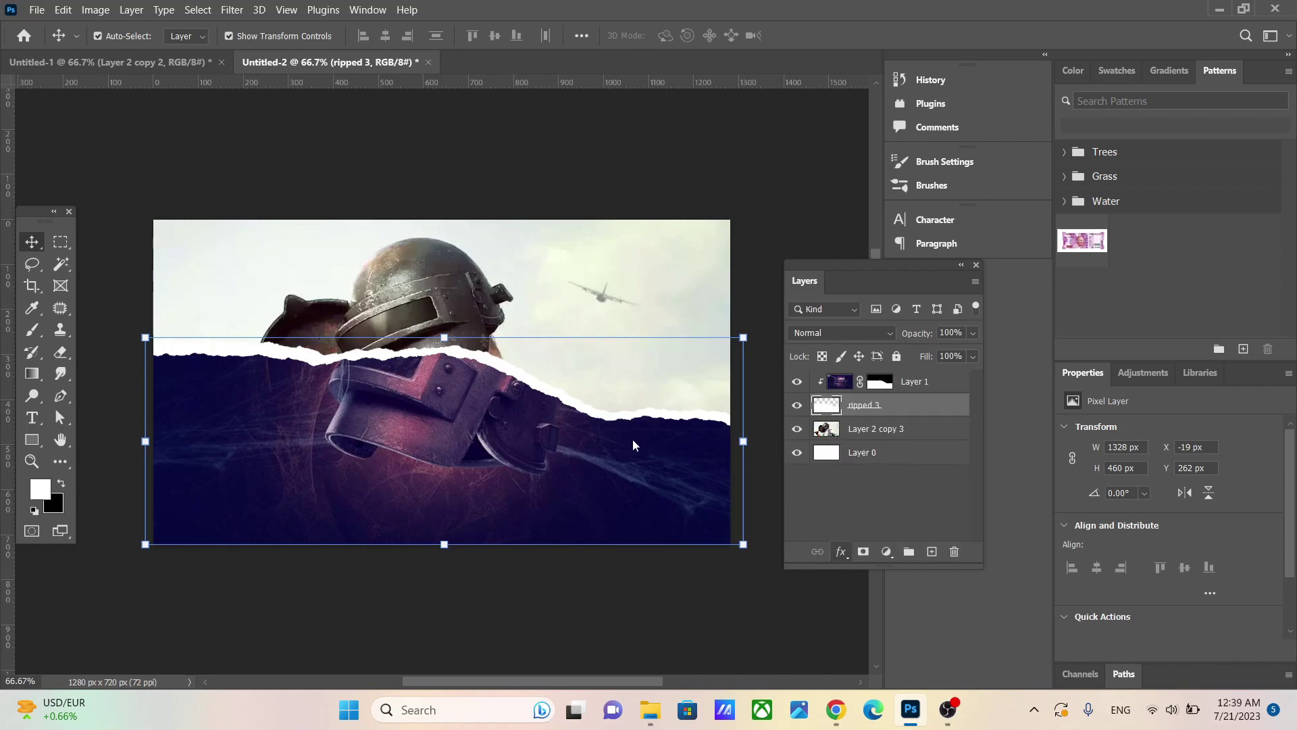
Give the ripped 3 layer a black Multiply drop shadow at 70% opacity, 90° angle, 0 px distance, 40% spread and 9 px size
drag(887, 189, 718, 178)
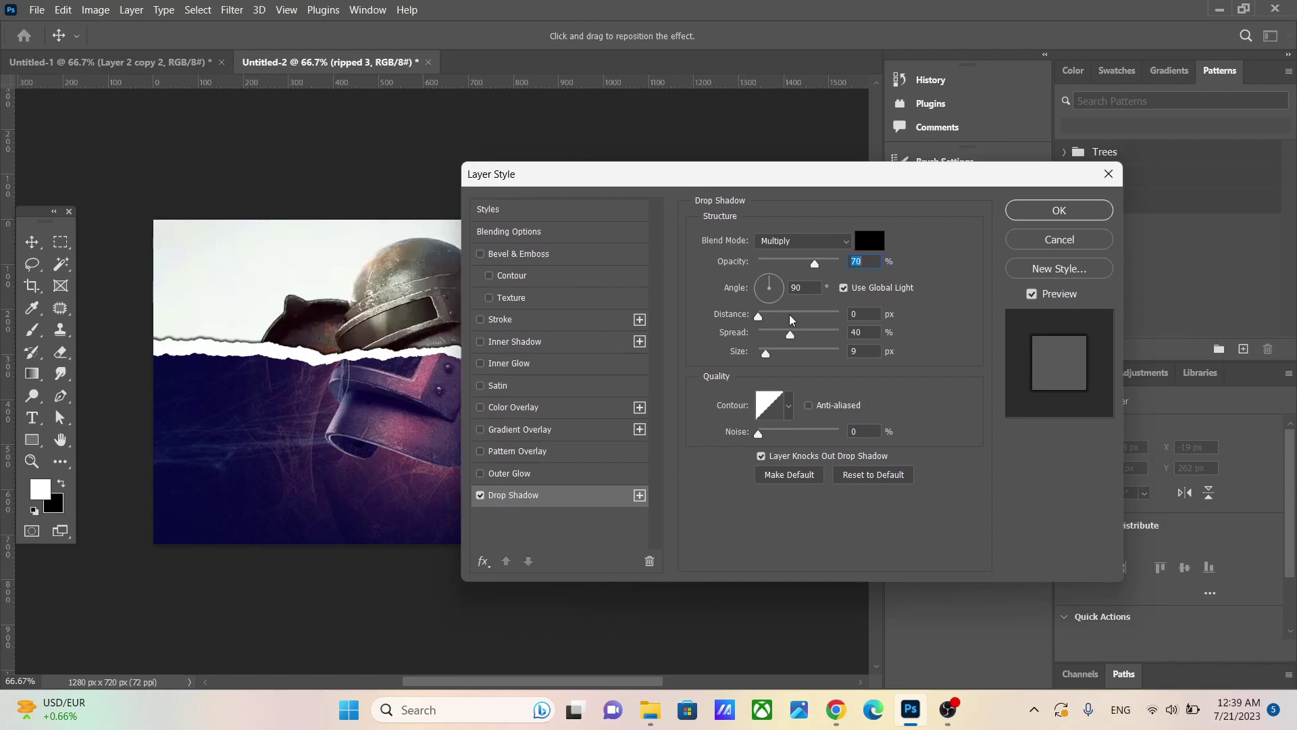
click(1054, 211)
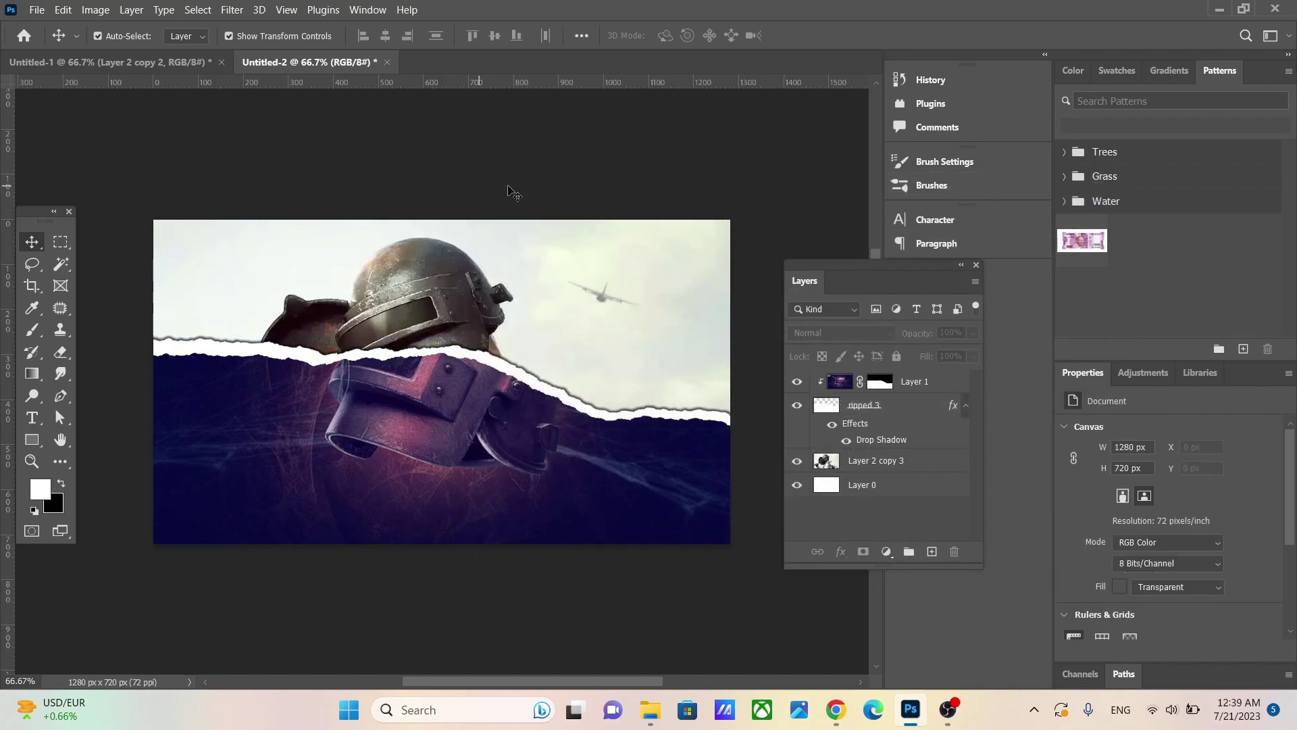
Delete Layer 0 and group Layer 1, ripped 3 and Layer 2 copy 3
click(878, 484)
click(954, 551)
click(607, 276)
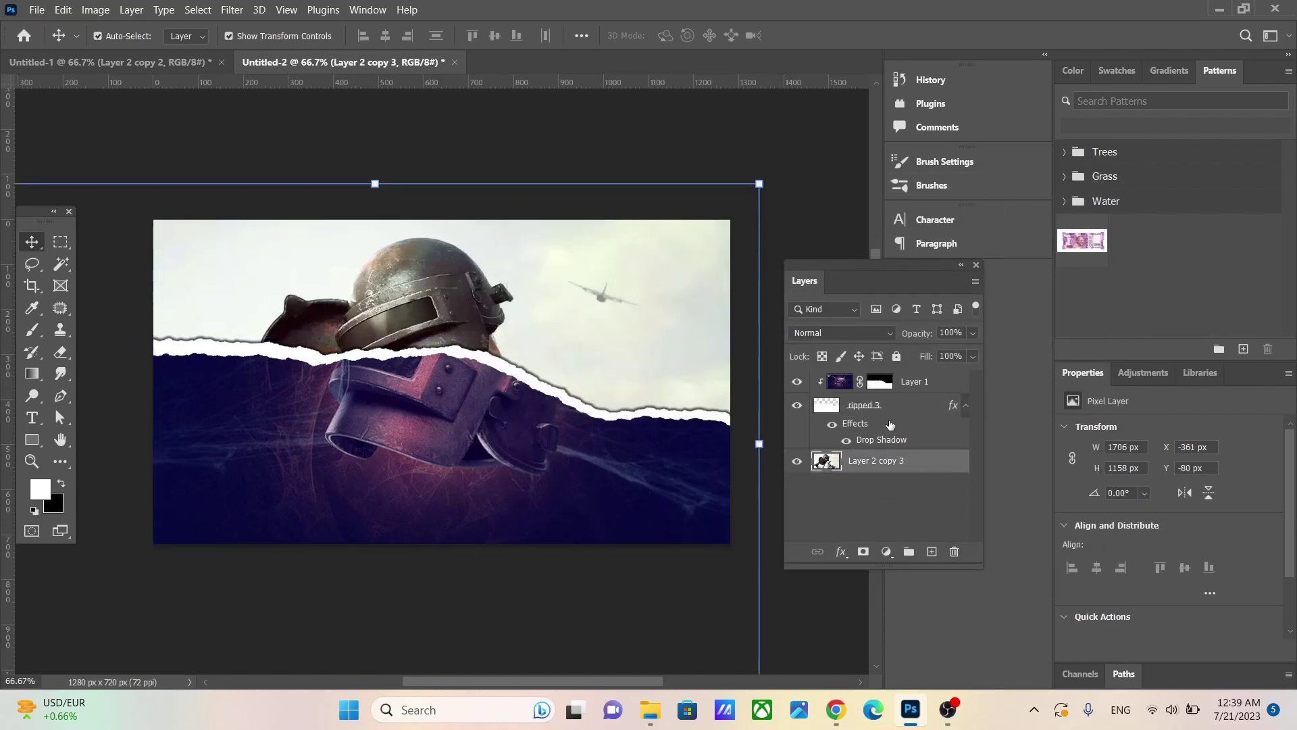
shift+click(877, 404)
shift+click(918, 385)
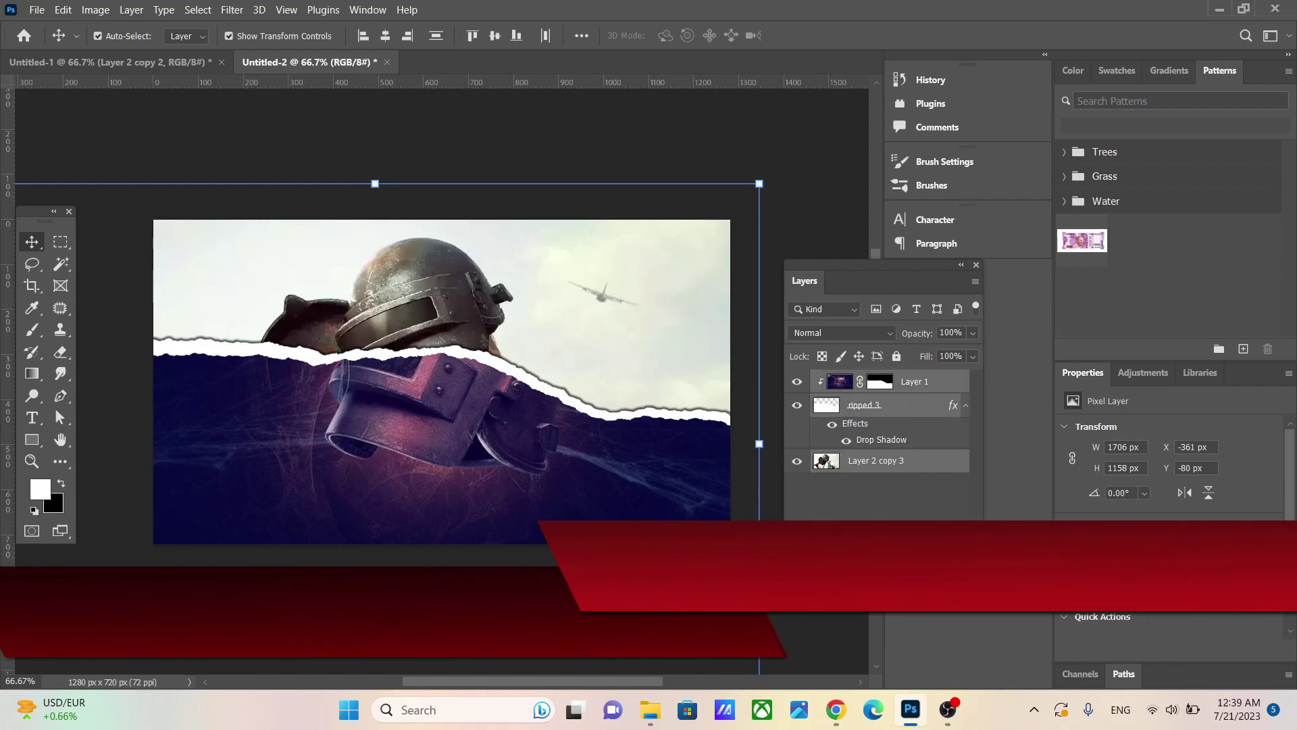
key(ctrl+g)
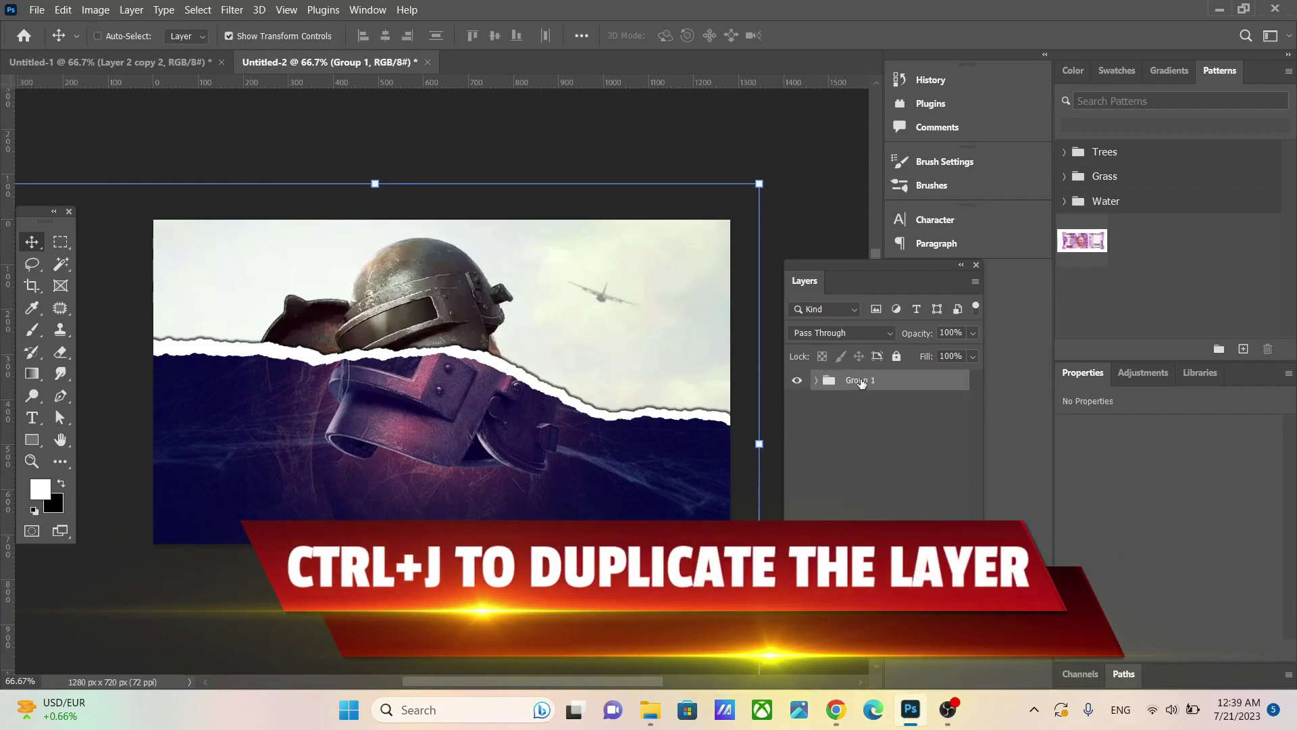
Duplicate Group 1 and merge the copy with its contents into a single pixel layer
key(ctrl+j)
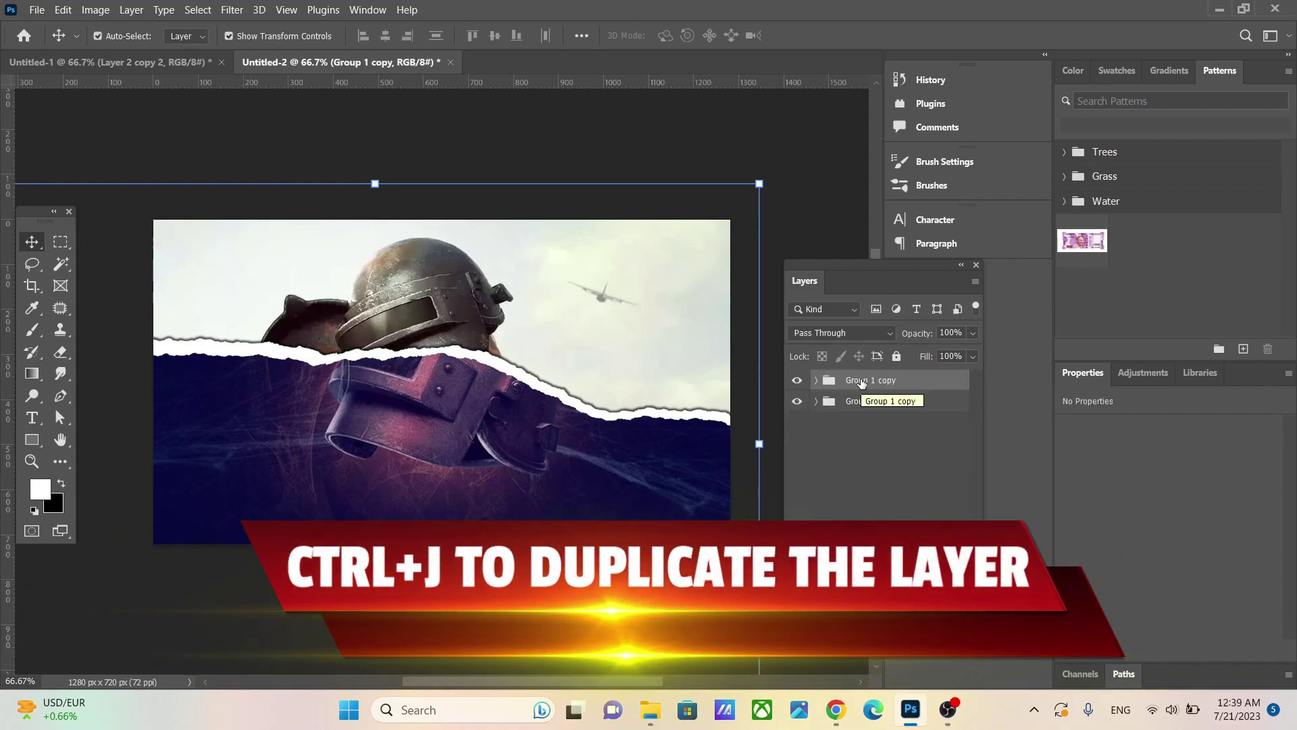
click(817, 380)
shift+click(899, 482)
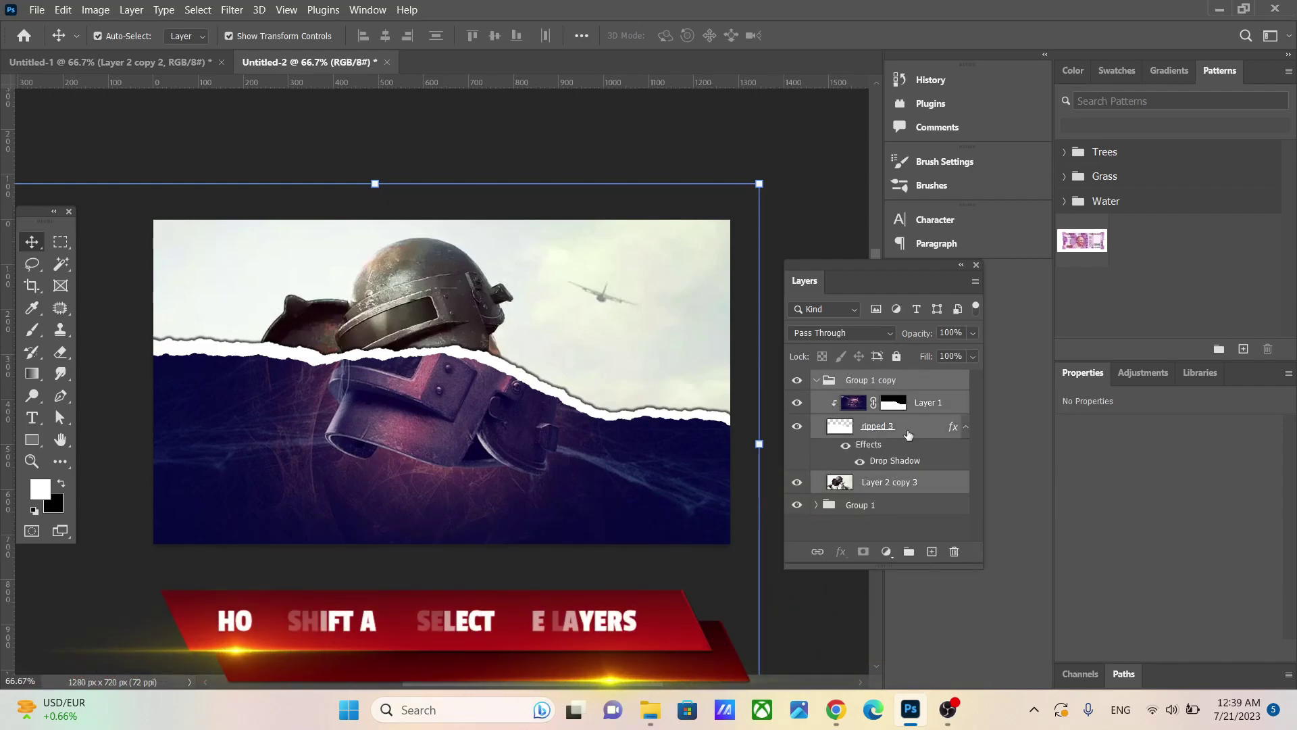
shift+click(913, 402)
right_click(913, 402)
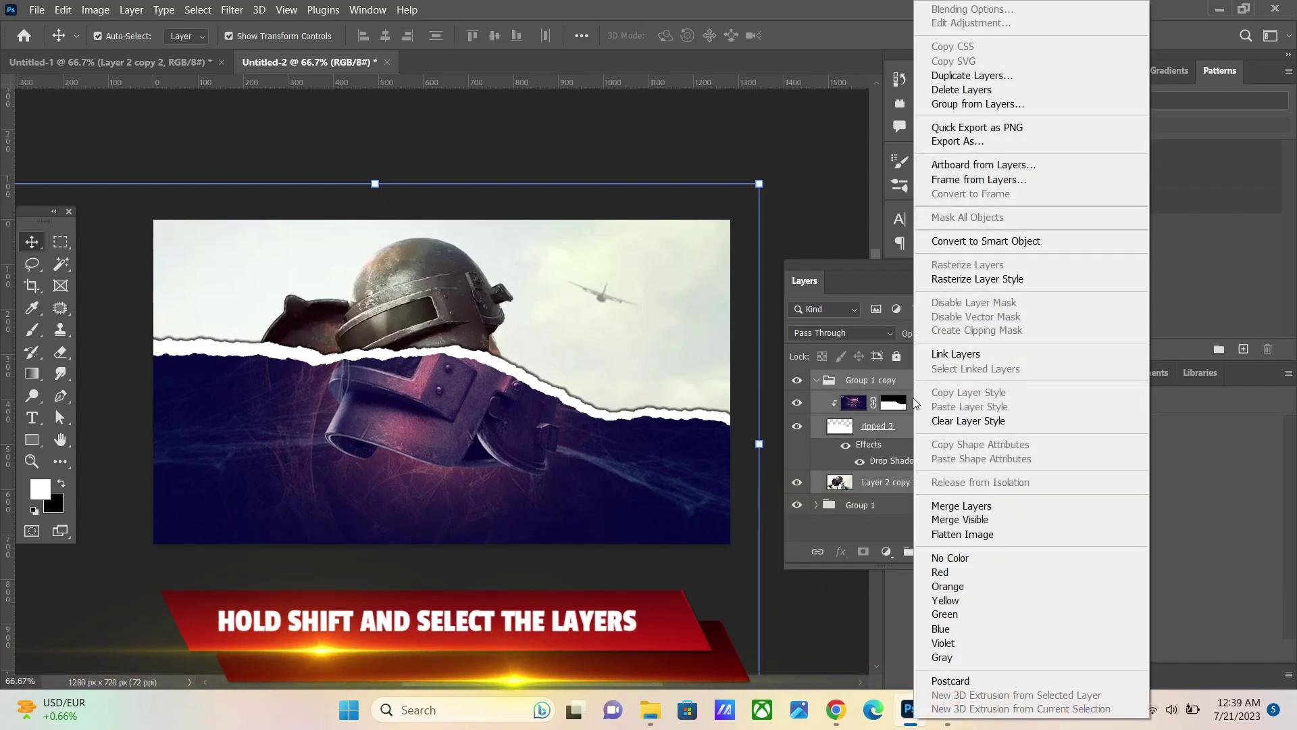
click(960, 501)
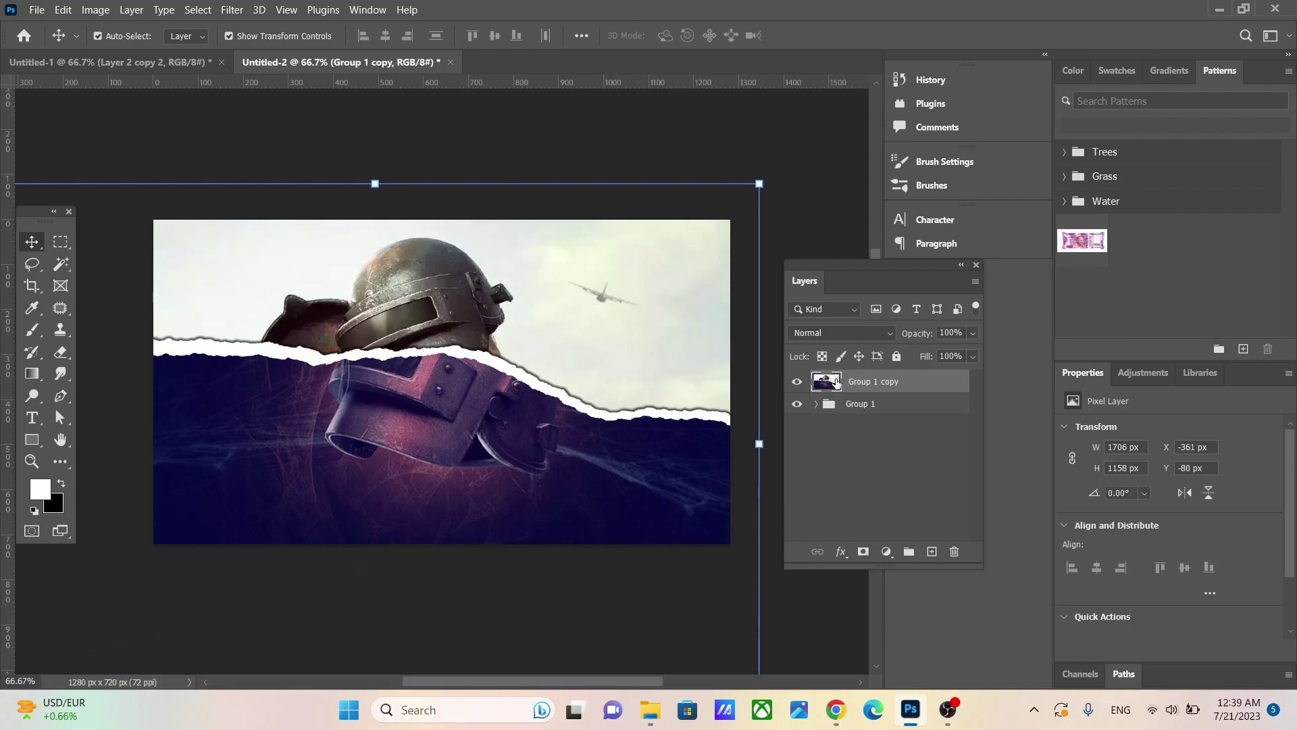
Apply the Grain texture filter to Group 1 copy with intensity 20, contrast 50 and Regular grain type
click(235, 12)
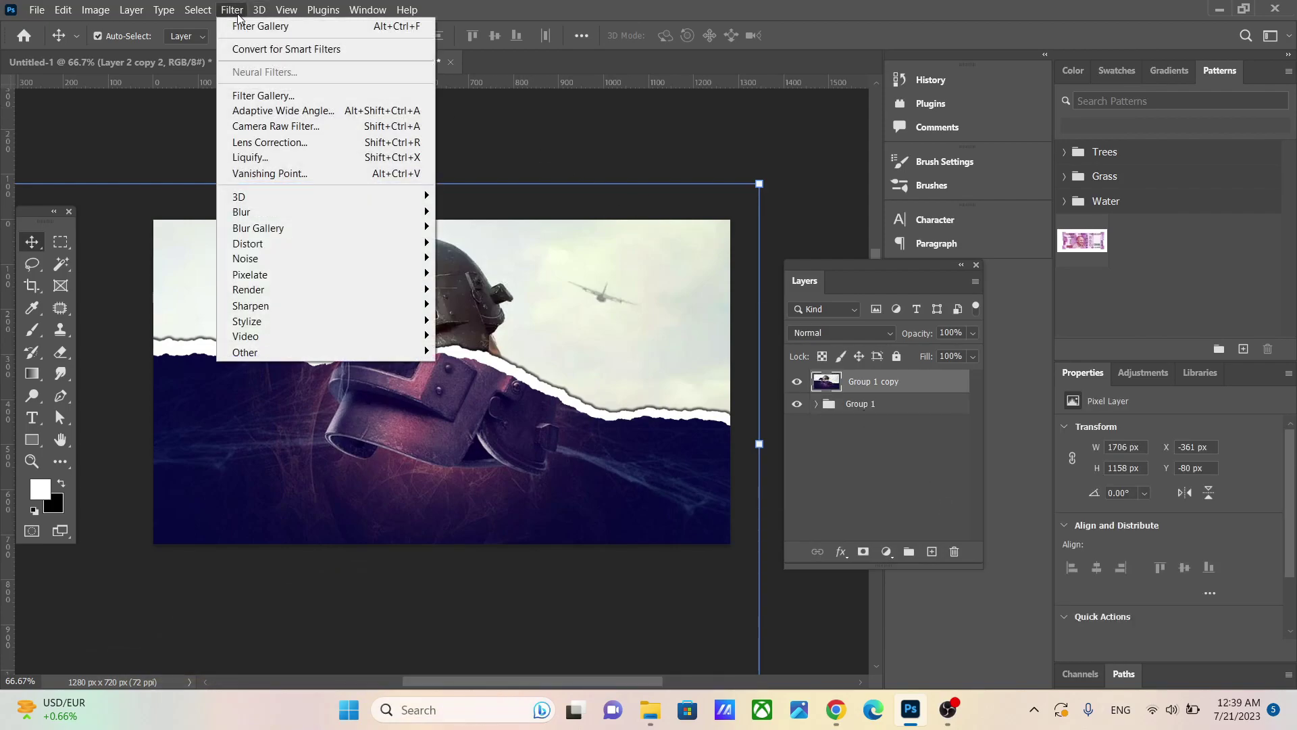
click(282, 102)
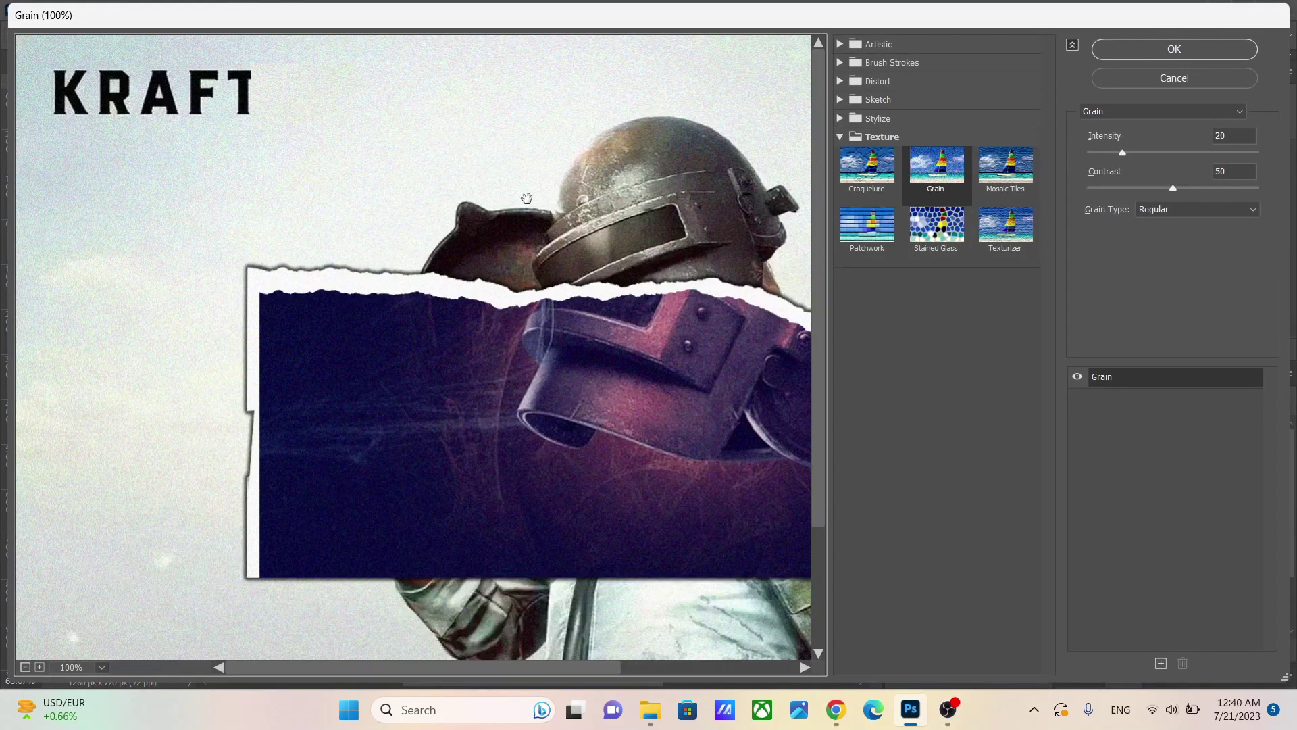
key(ctrl+minus)
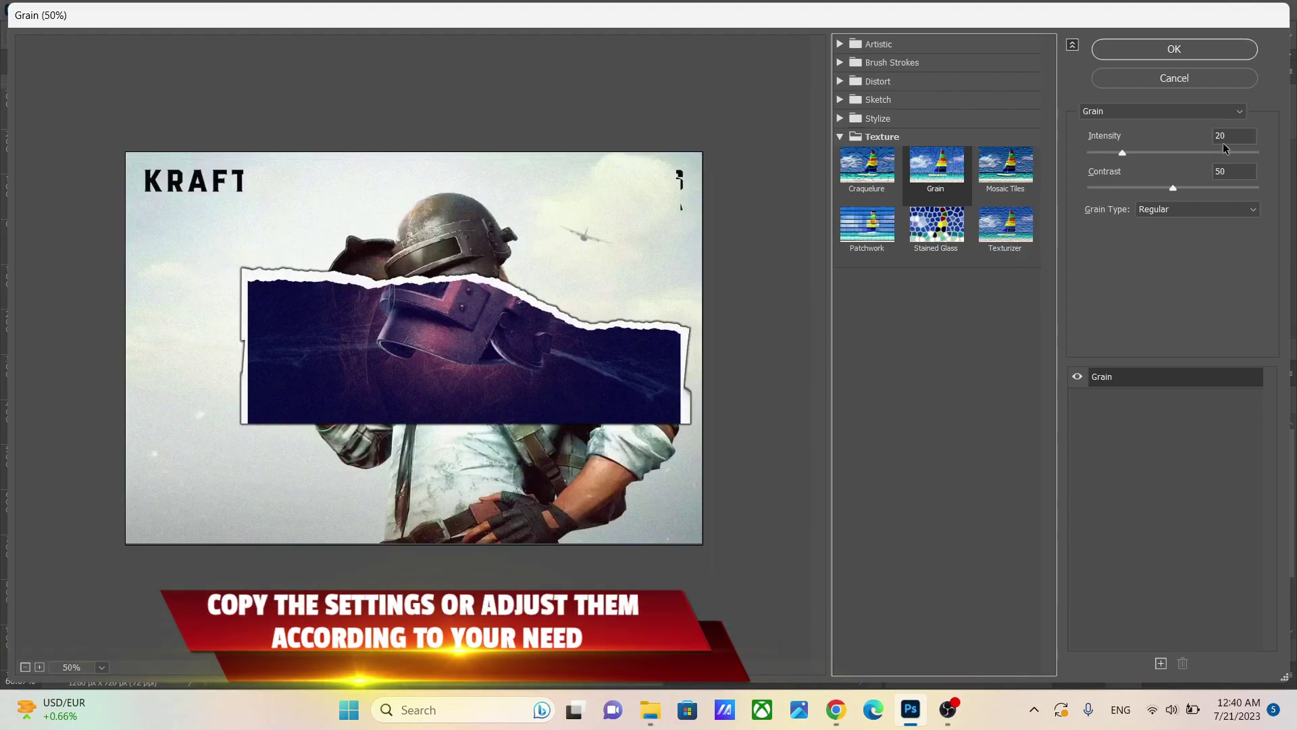
click(1180, 49)
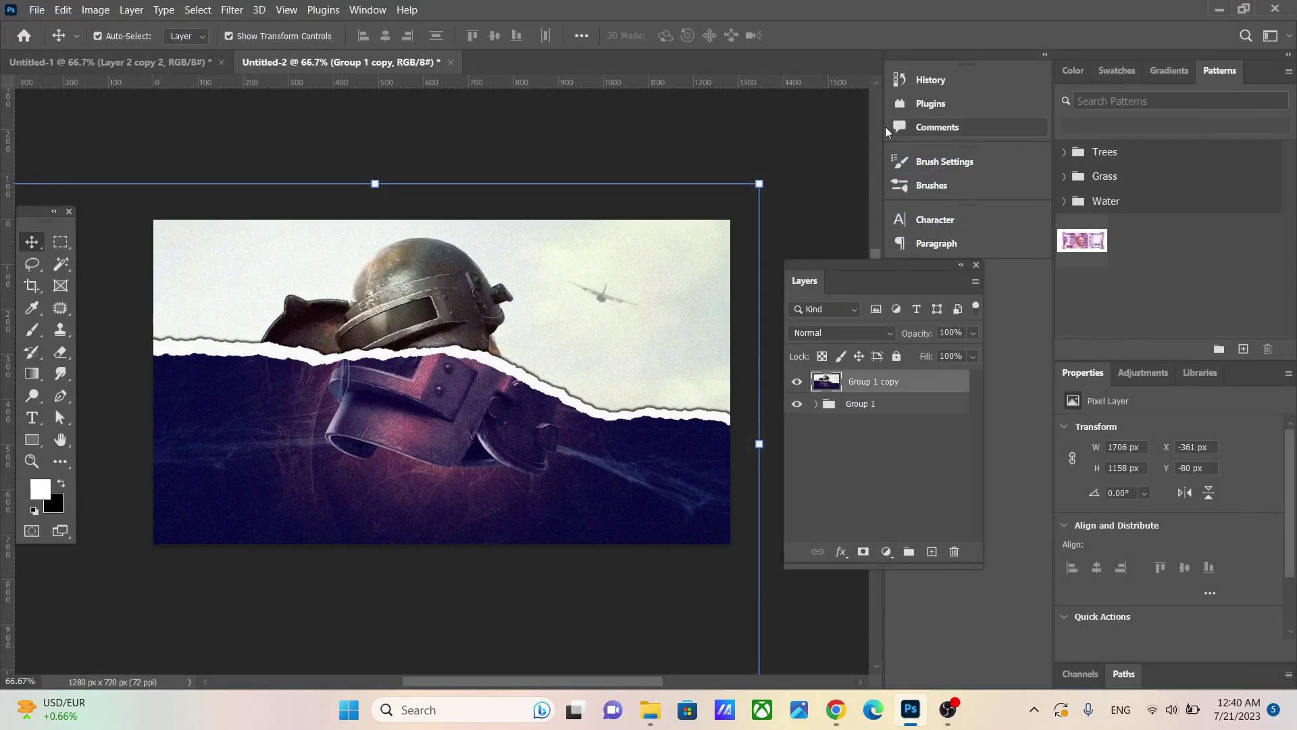
click(174, 143)
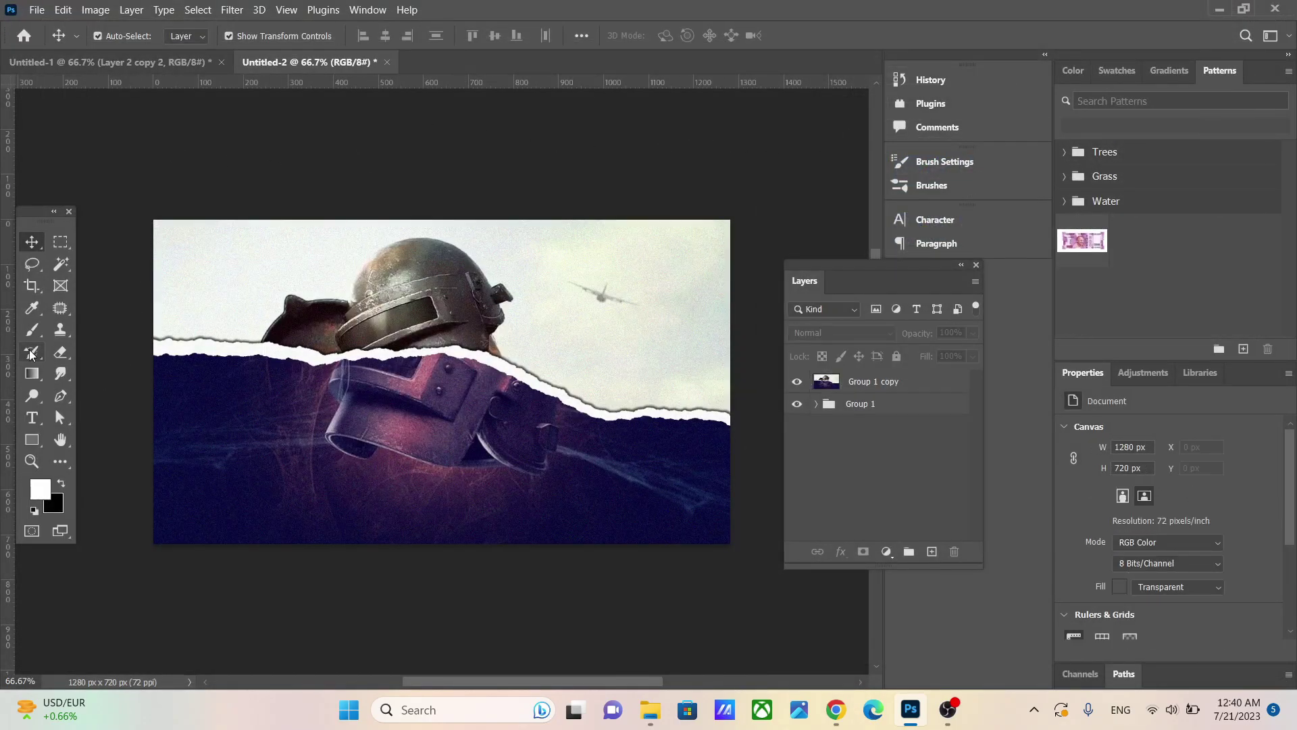
Add black 30 pt Acumin Variable Concept Condensed Black text reading BGMI BATTEL, centred above the helmet near the canvas's upper edge
key(t)
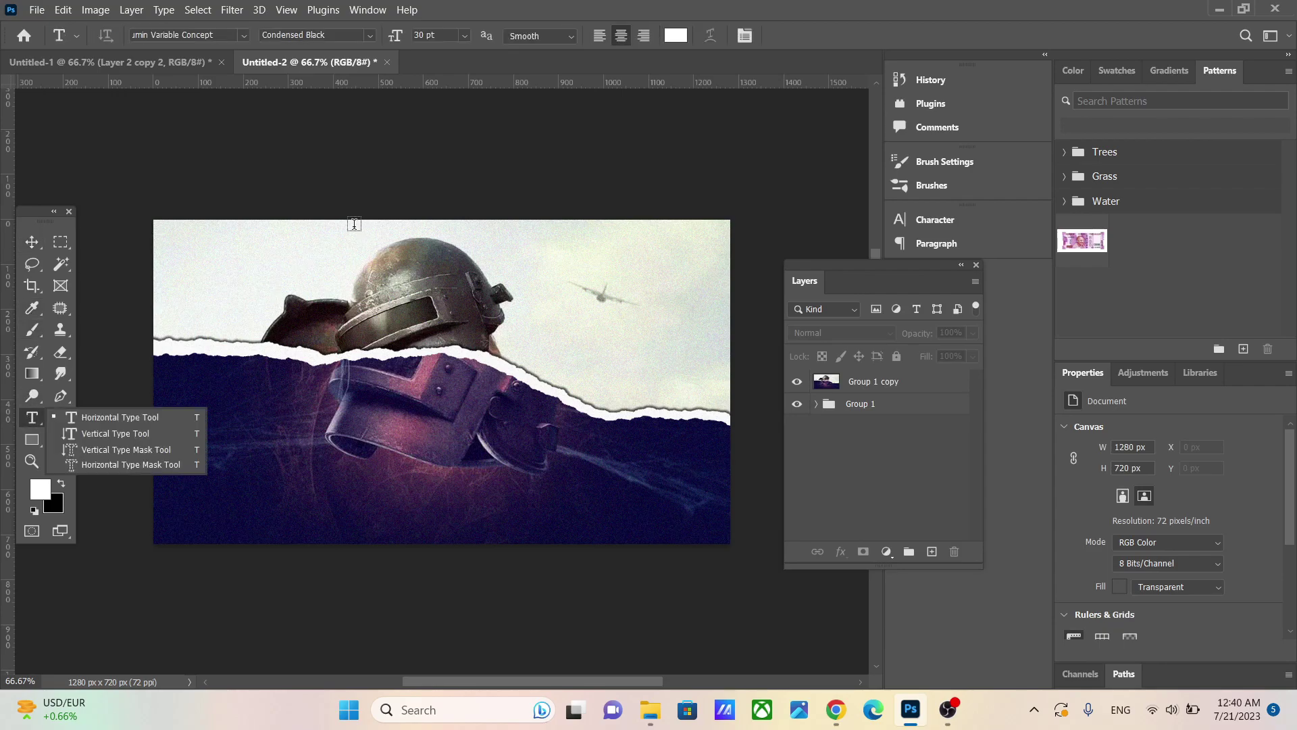
drag(347, 229, 498, 249)
key(BackSpace)
text(BGMI BATTEL)
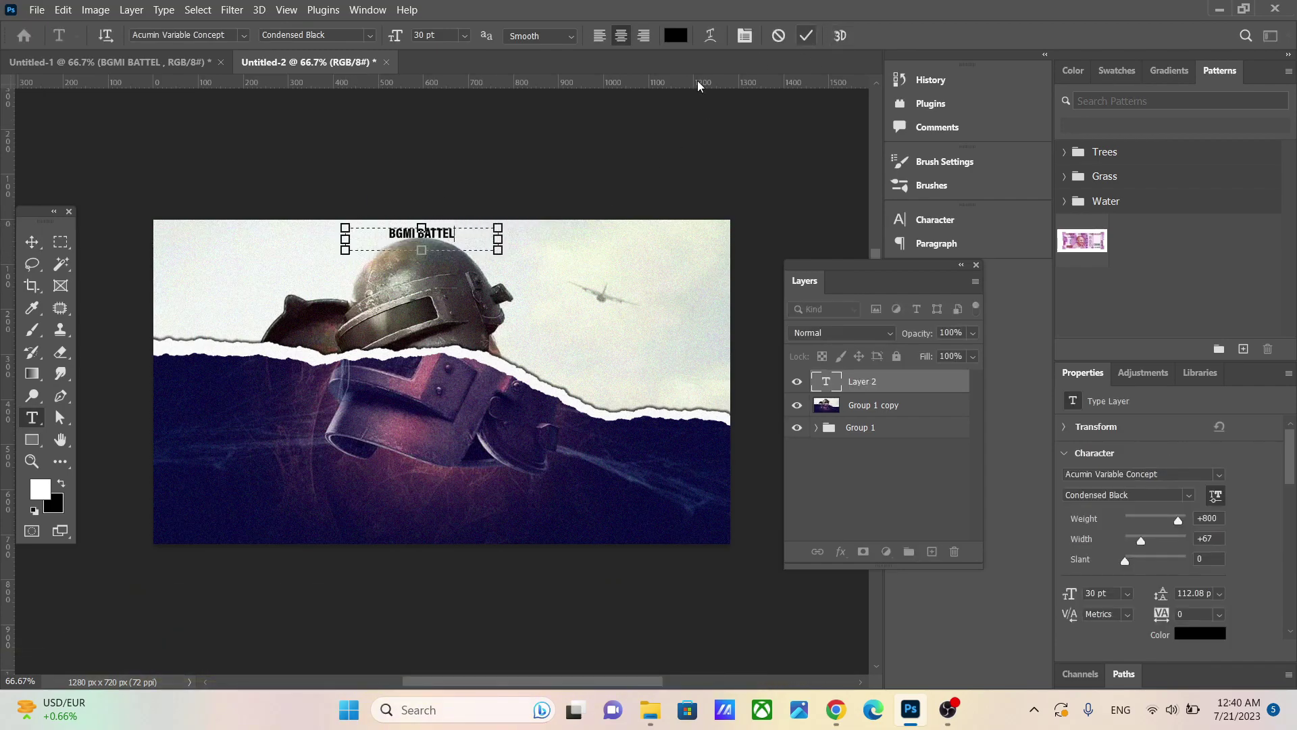
click(806, 35)
click(33, 242)
drag(410, 234, 421, 230)
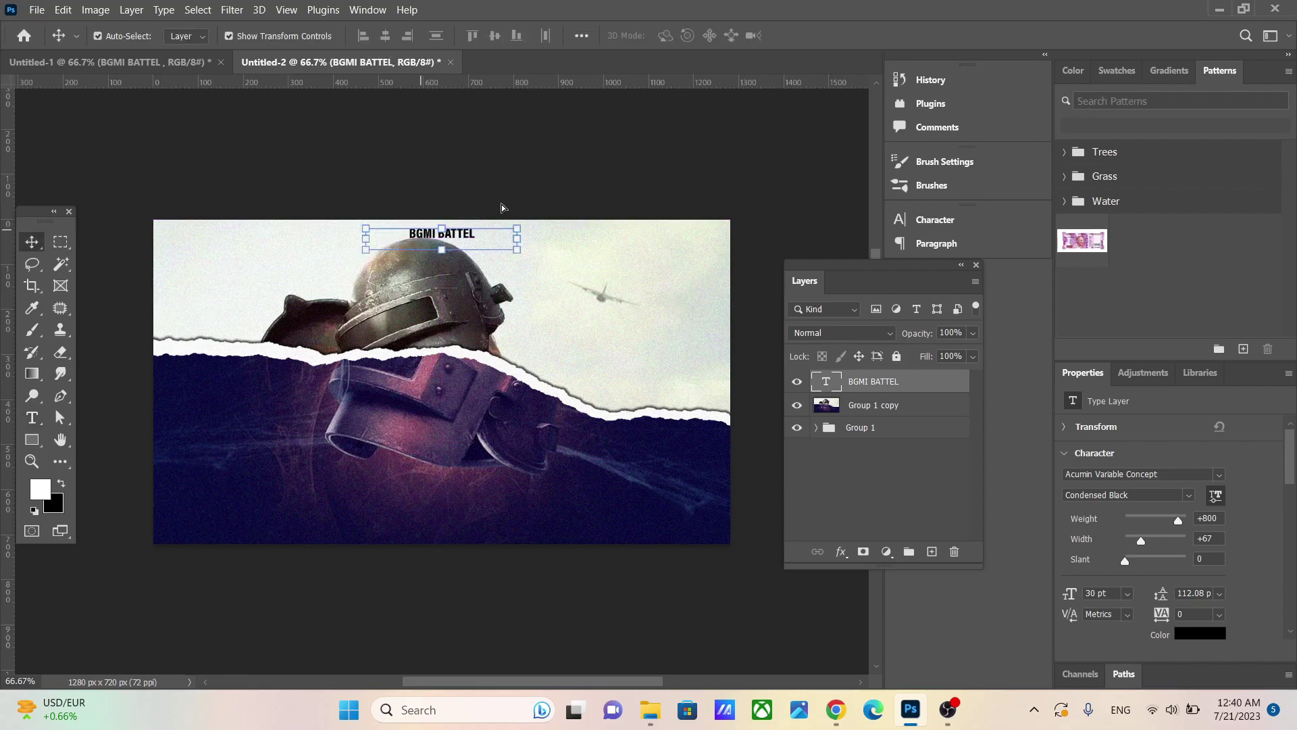
click(506, 199)
Add a 30 pt text box reading MONTAGE VIDEO across the helmet, just below the torn edge
click(36, 416)
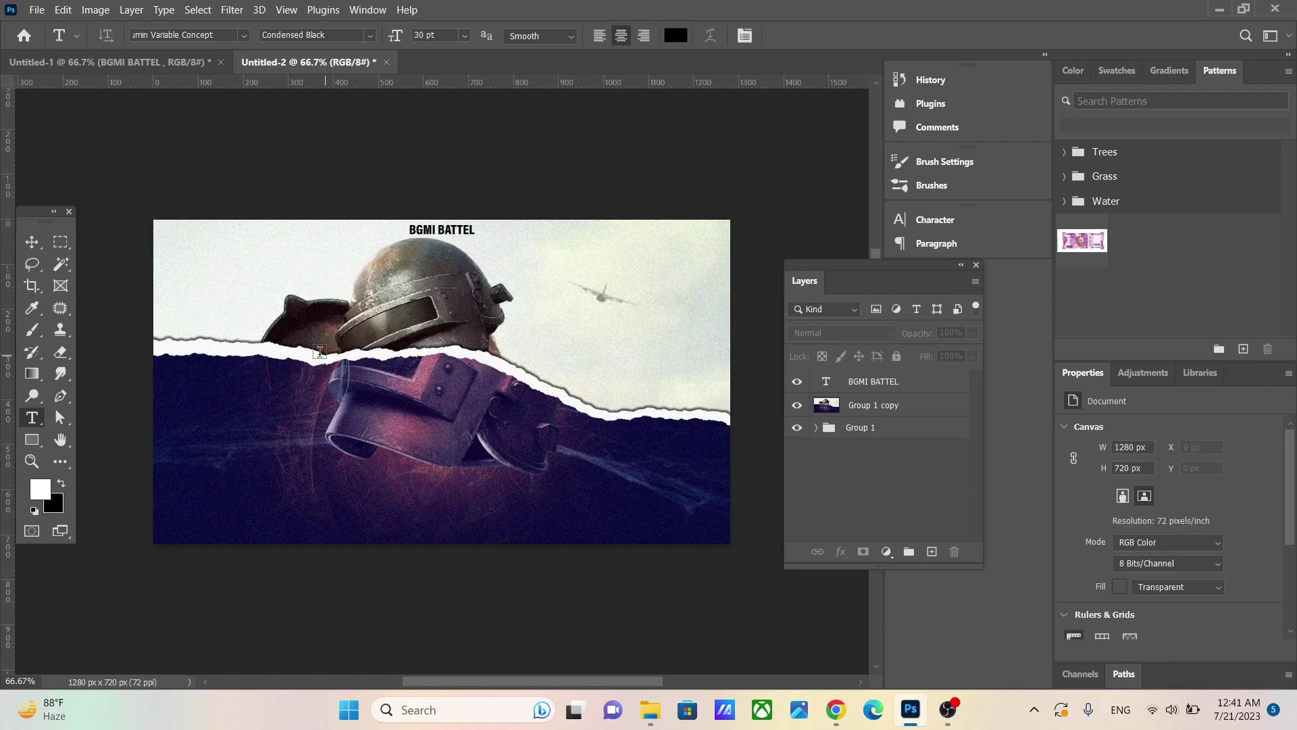
drag(263, 350, 610, 403)
text(MONTAGE VIDEO)
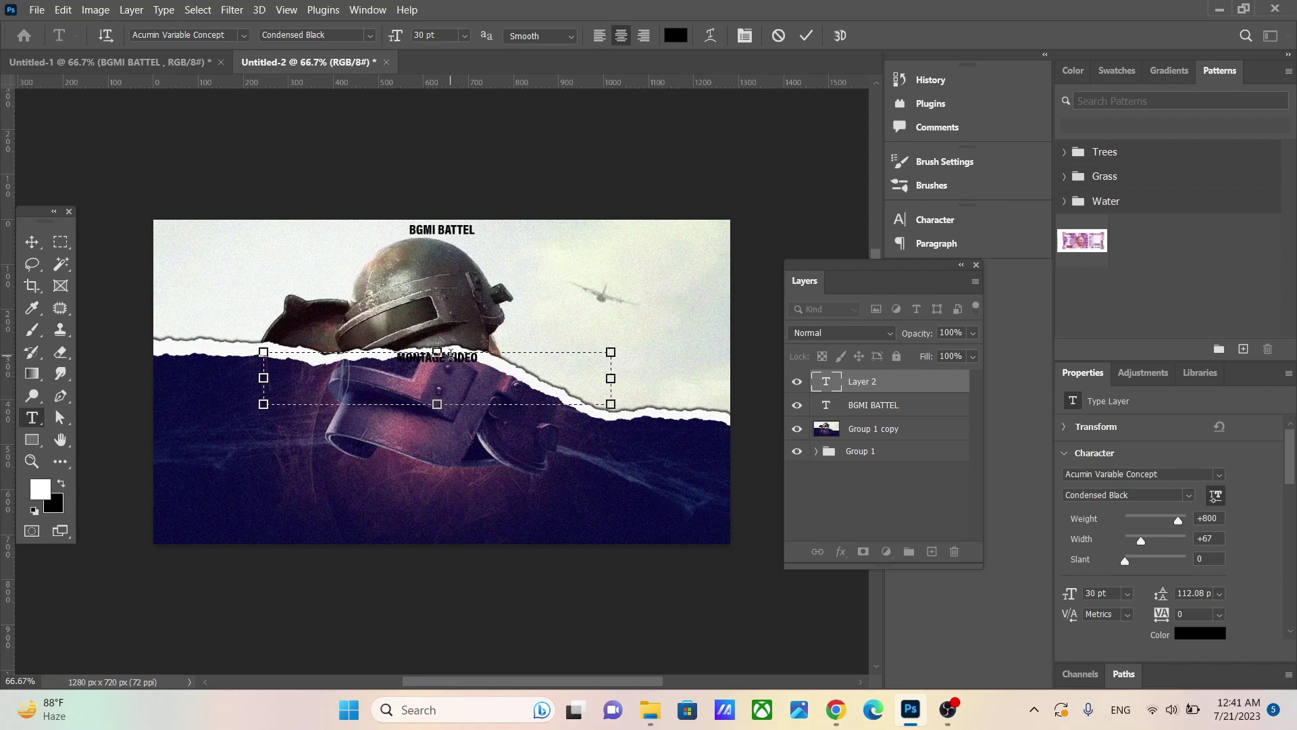
Colour the word MONTAGE white (ffffff) and move the MONTAGE VIDEO text slightly down, centred horizontally on the canvas
drag(451, 354, 398, 358)
click(1179, 635)
text(ffffff)
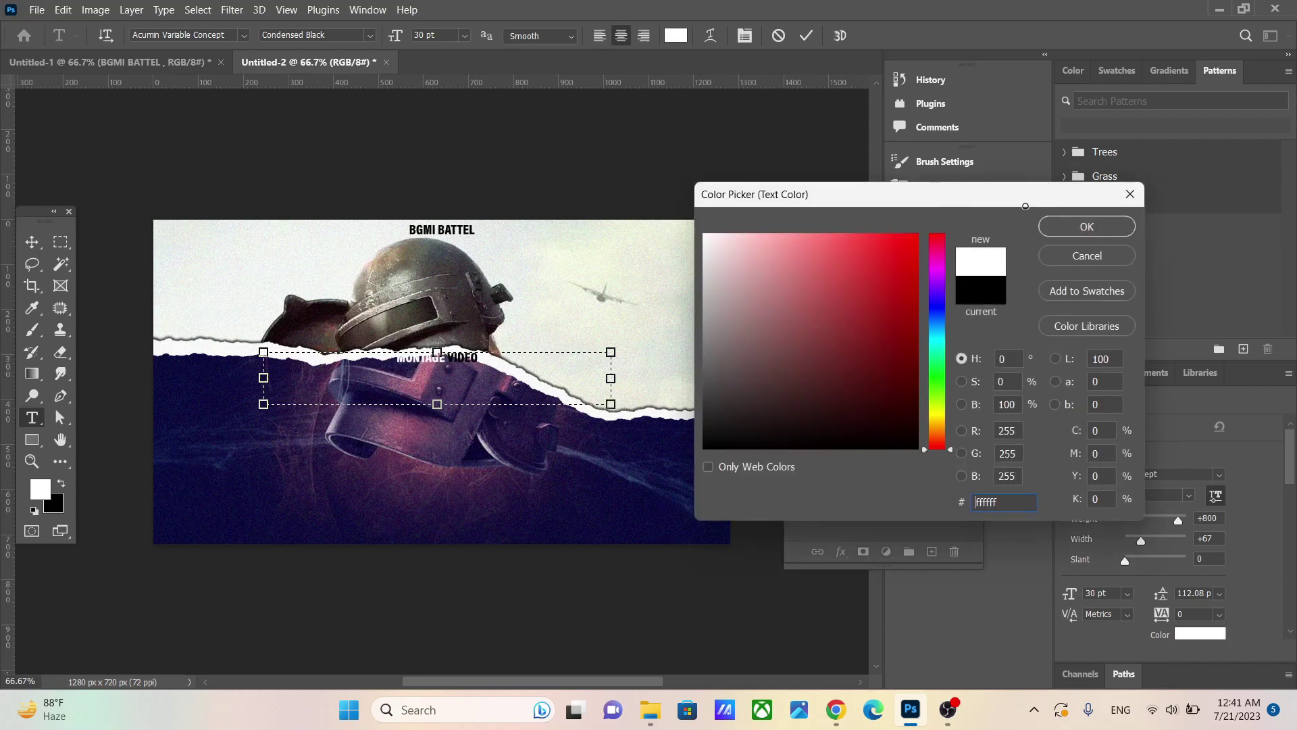
click(1101, 227)
click(39, 243)
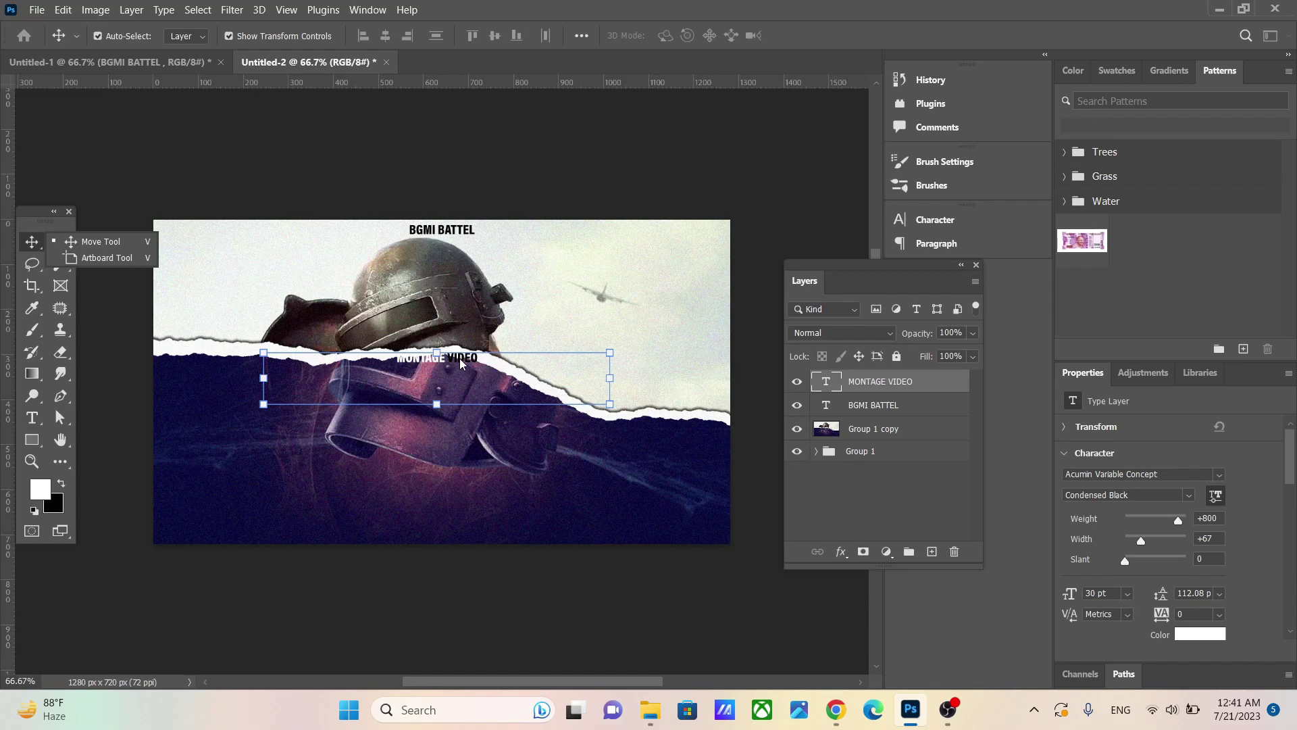
drag(452, 363, 476, 366)
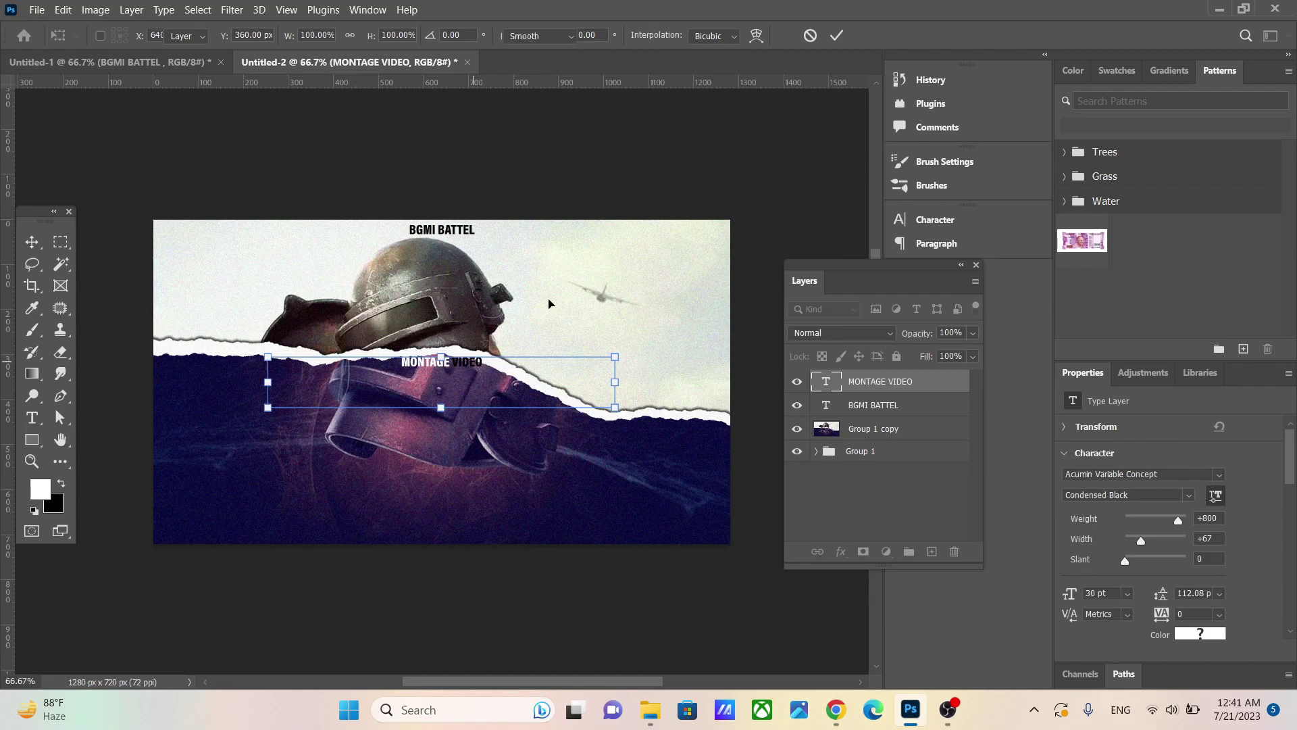
Set the tracking of the whole MONTAGE VIDEO text to 1580
double_click(468, 361)
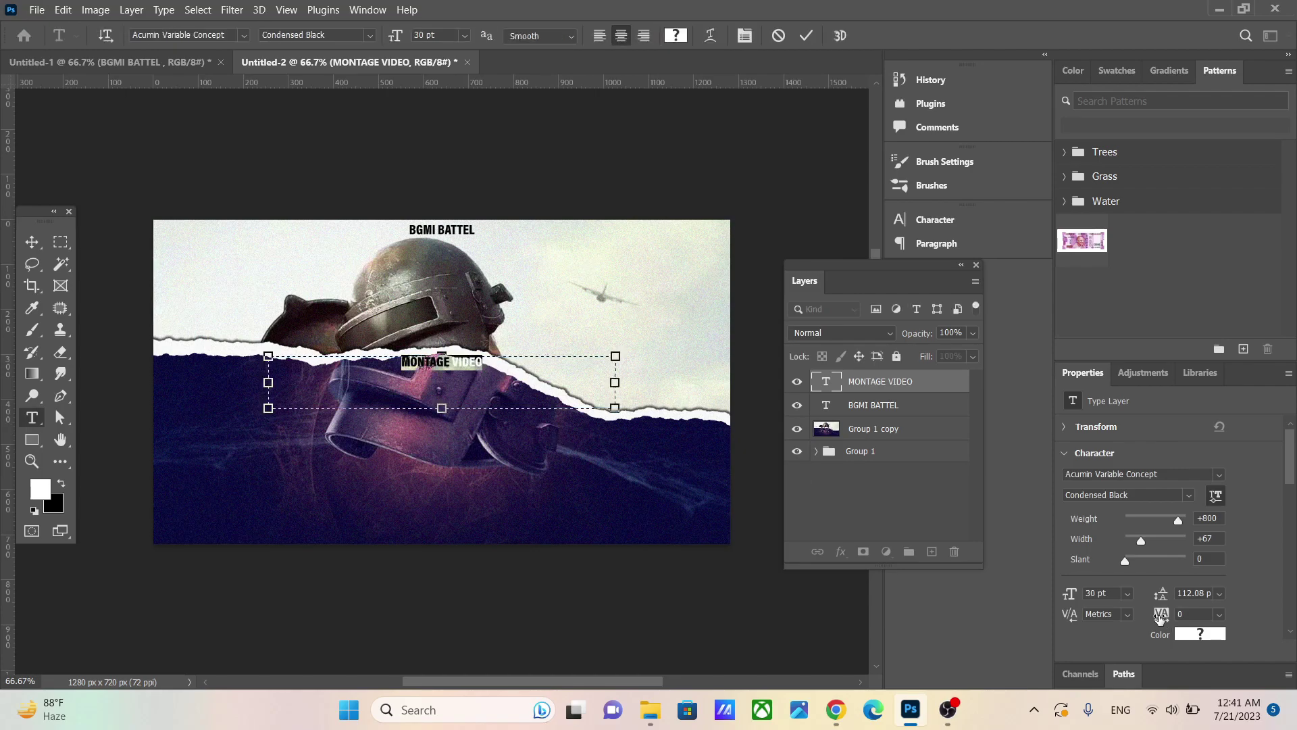
drag(1161, 617, 1226, 628)
click(806, 35)
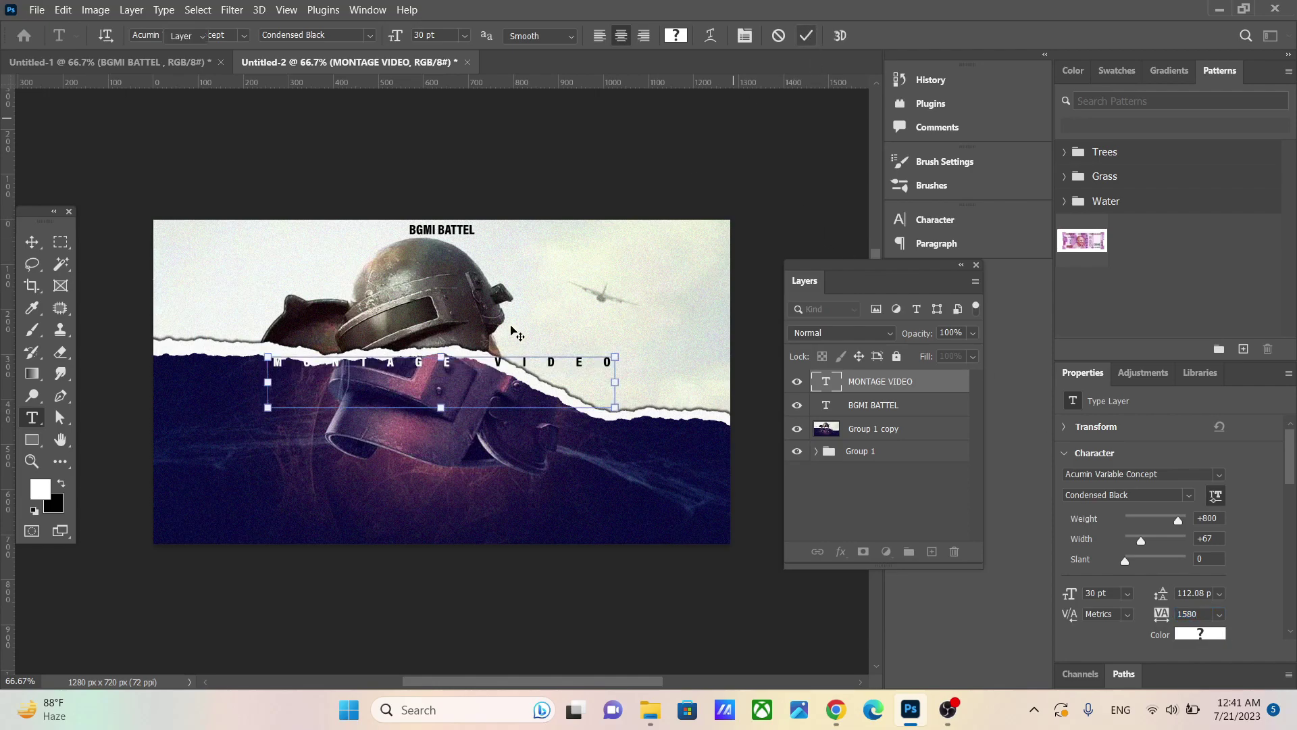
key(v)
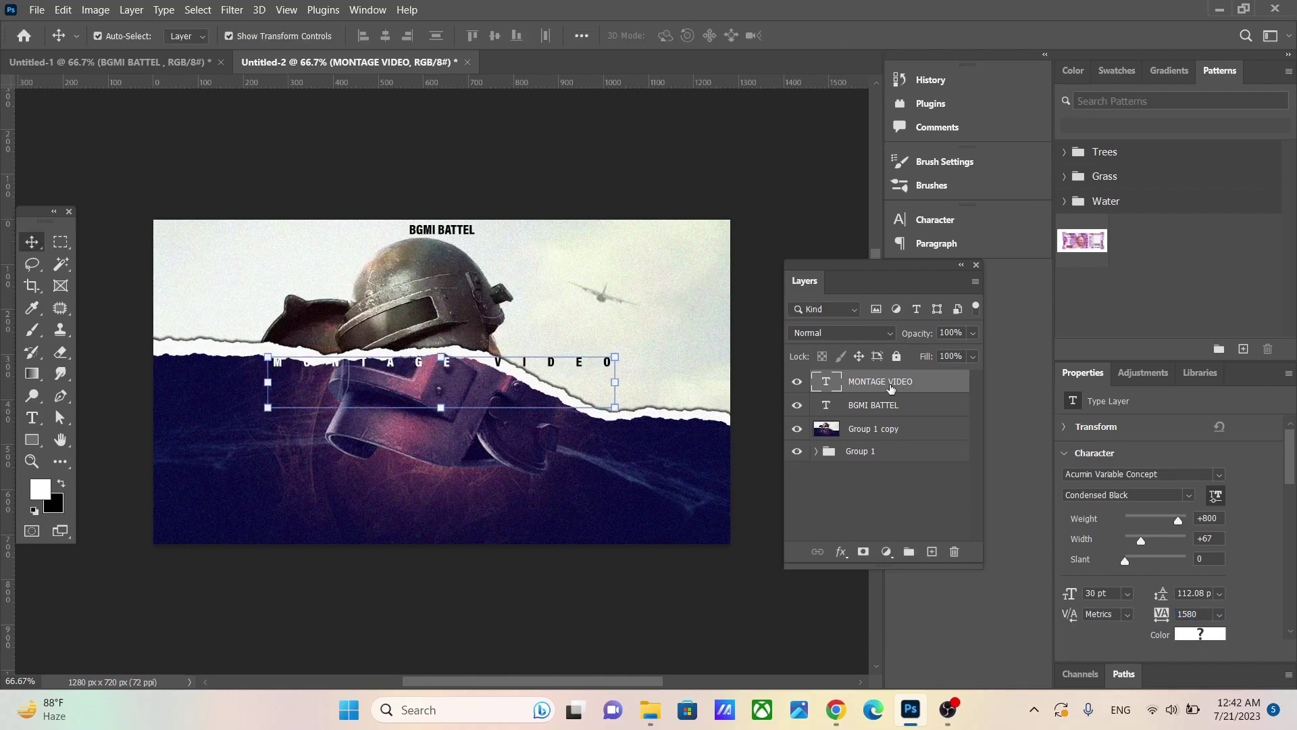
Duplicate the MONTAGE VIDEO text layer as MONTAGE VIDEO copy within the same document
right_click(854, 386)
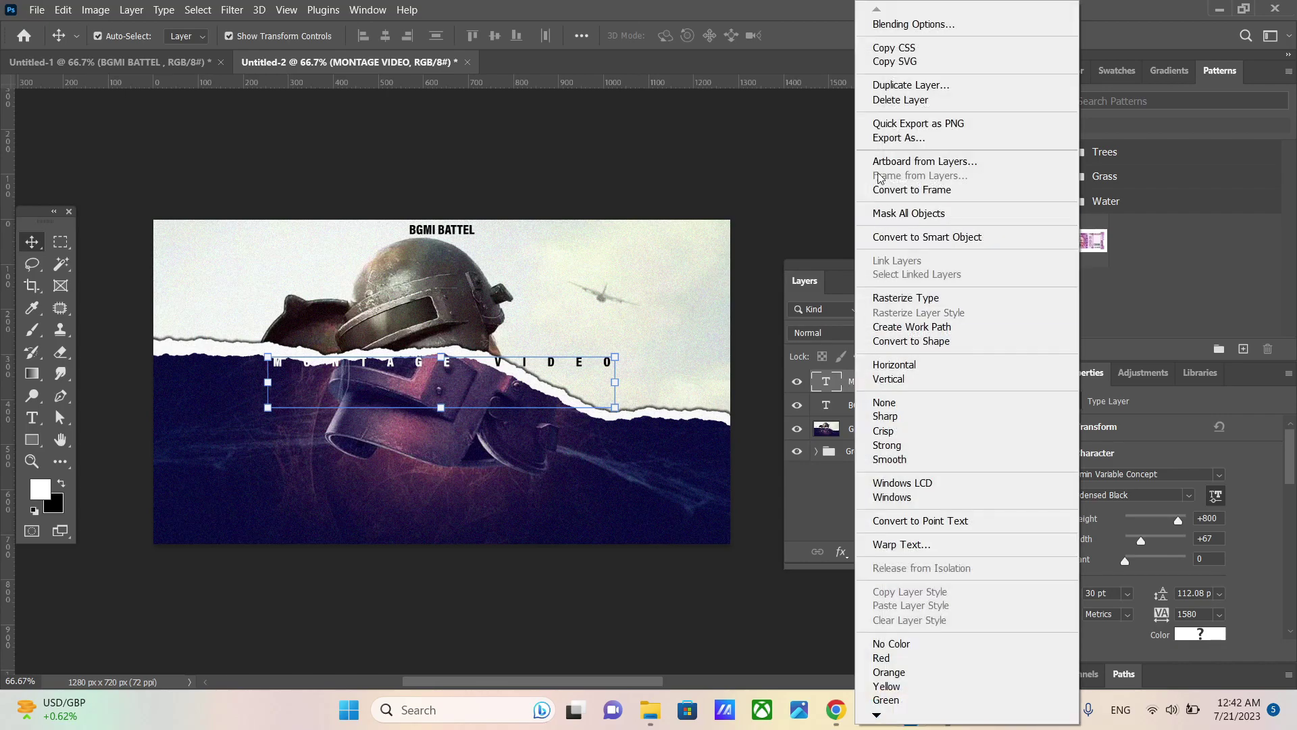
click(910, 85)
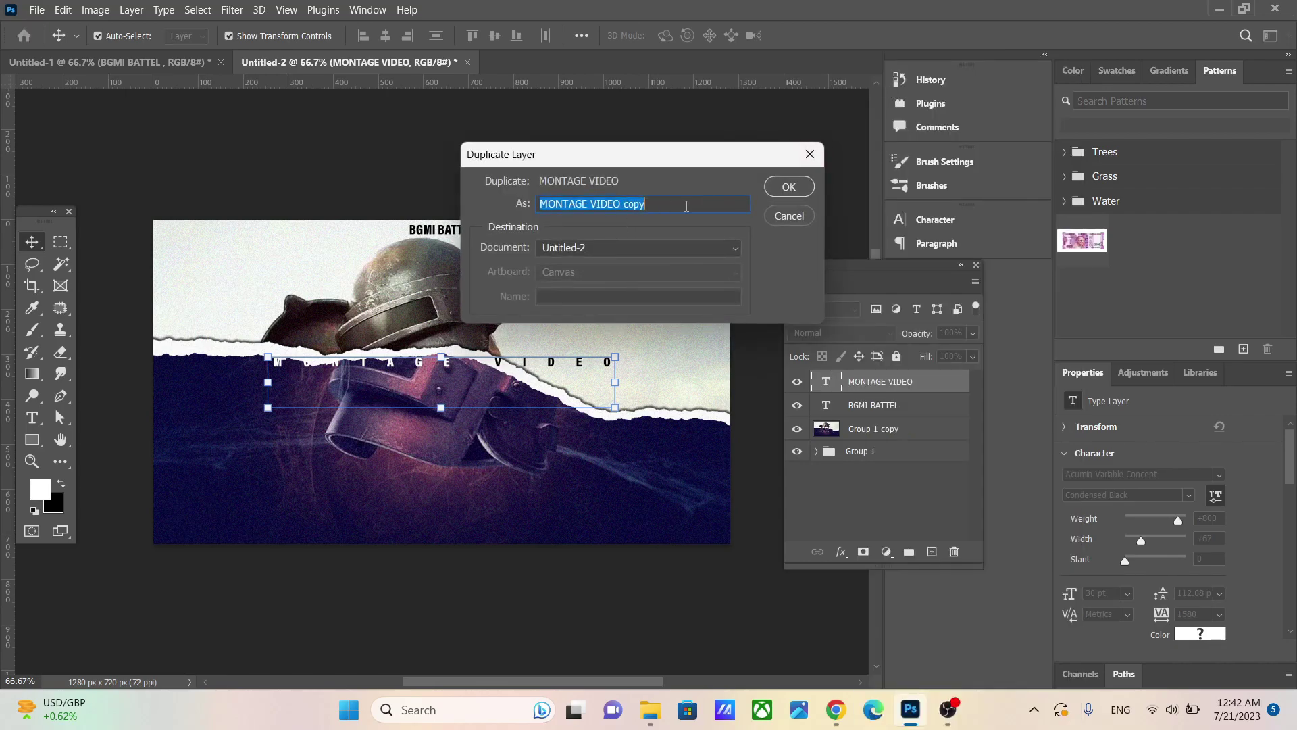
click(787, 187)
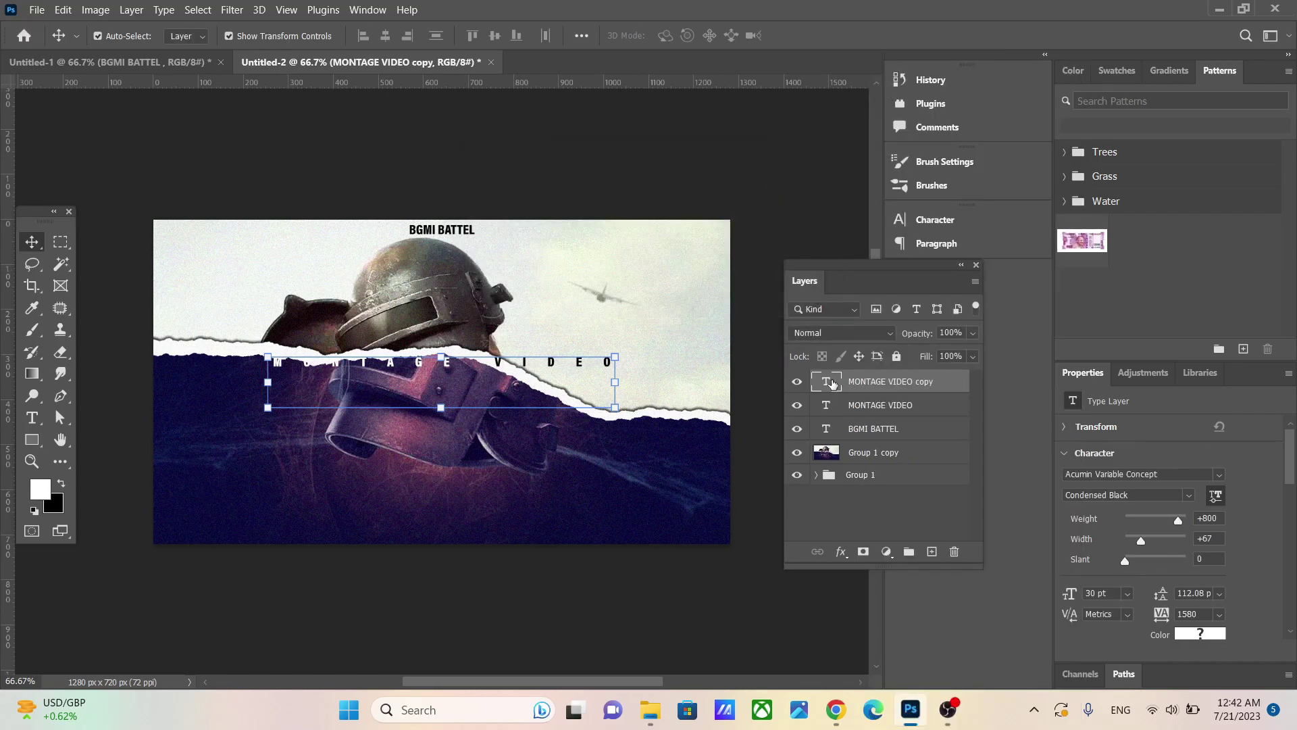
Give MONTAGE VIDEO copy a 1 px yellow outside stroke and set the layer's fill to 0%
click(841, 552)
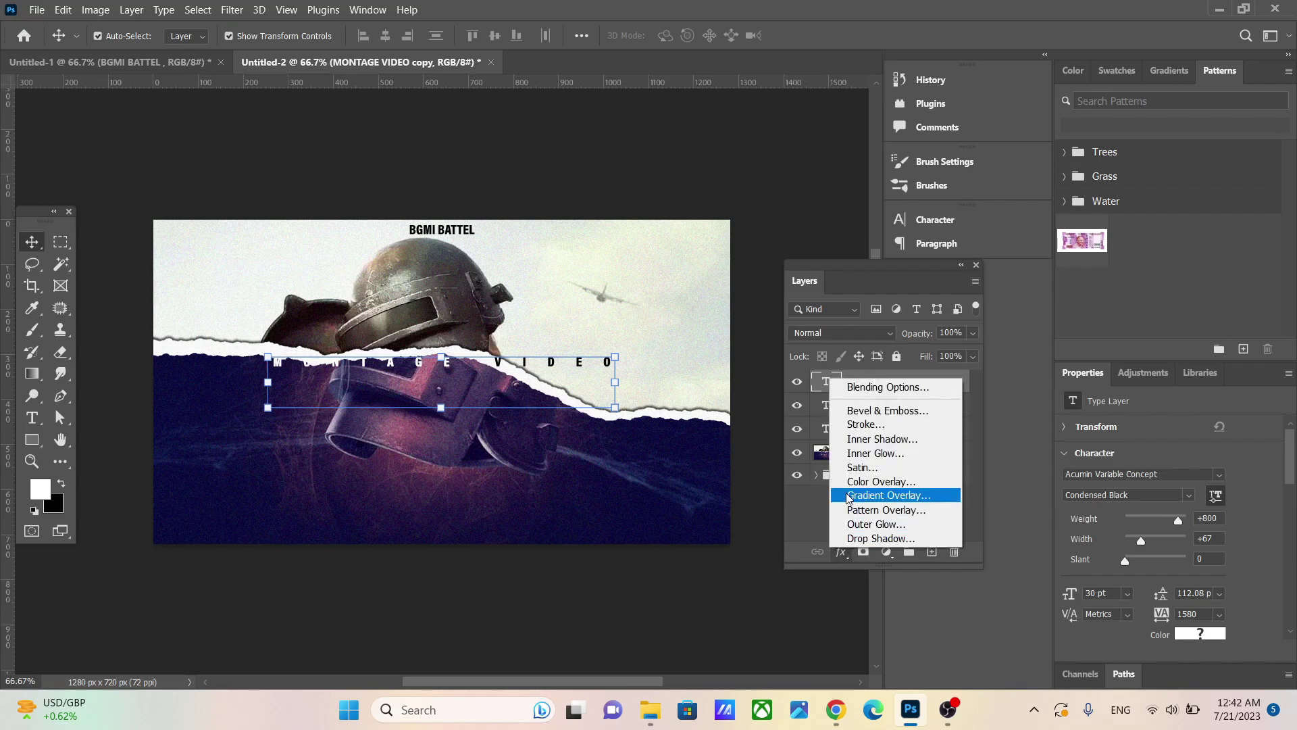
click(854, 428)
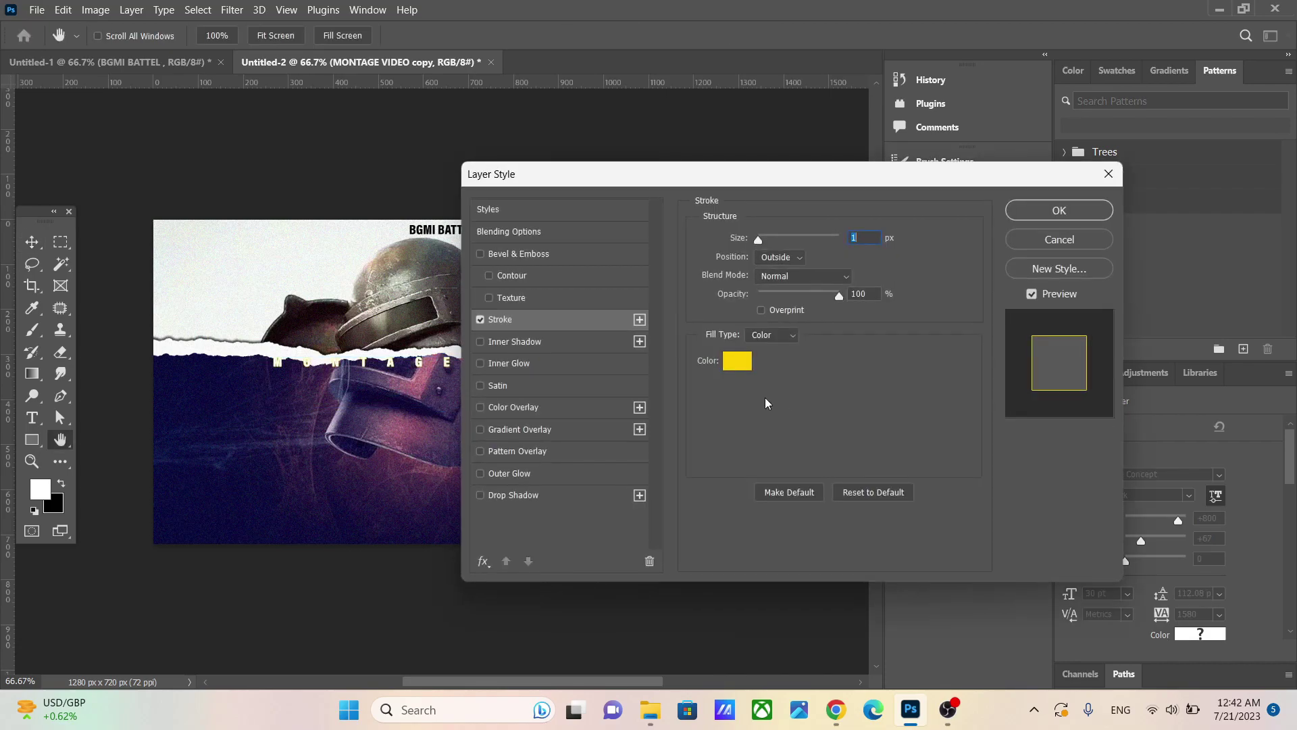
click(1027, 216)
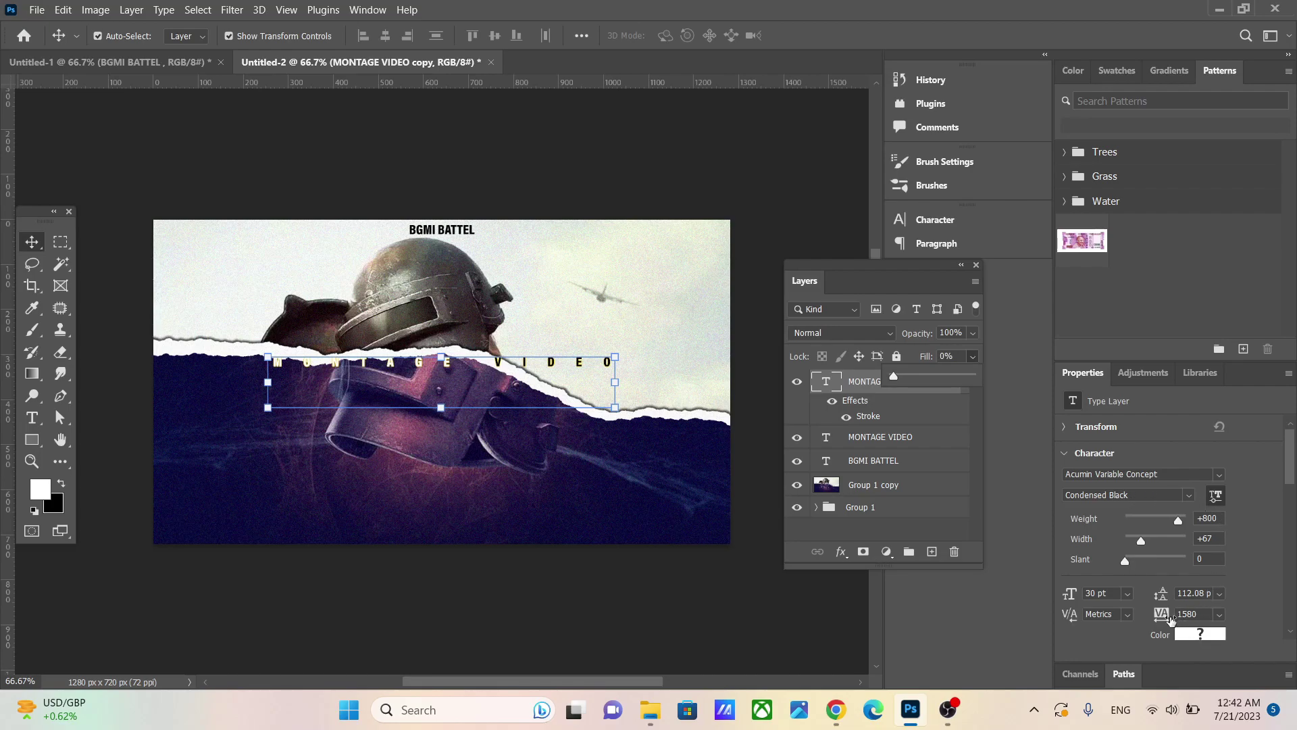
click(578, 367)
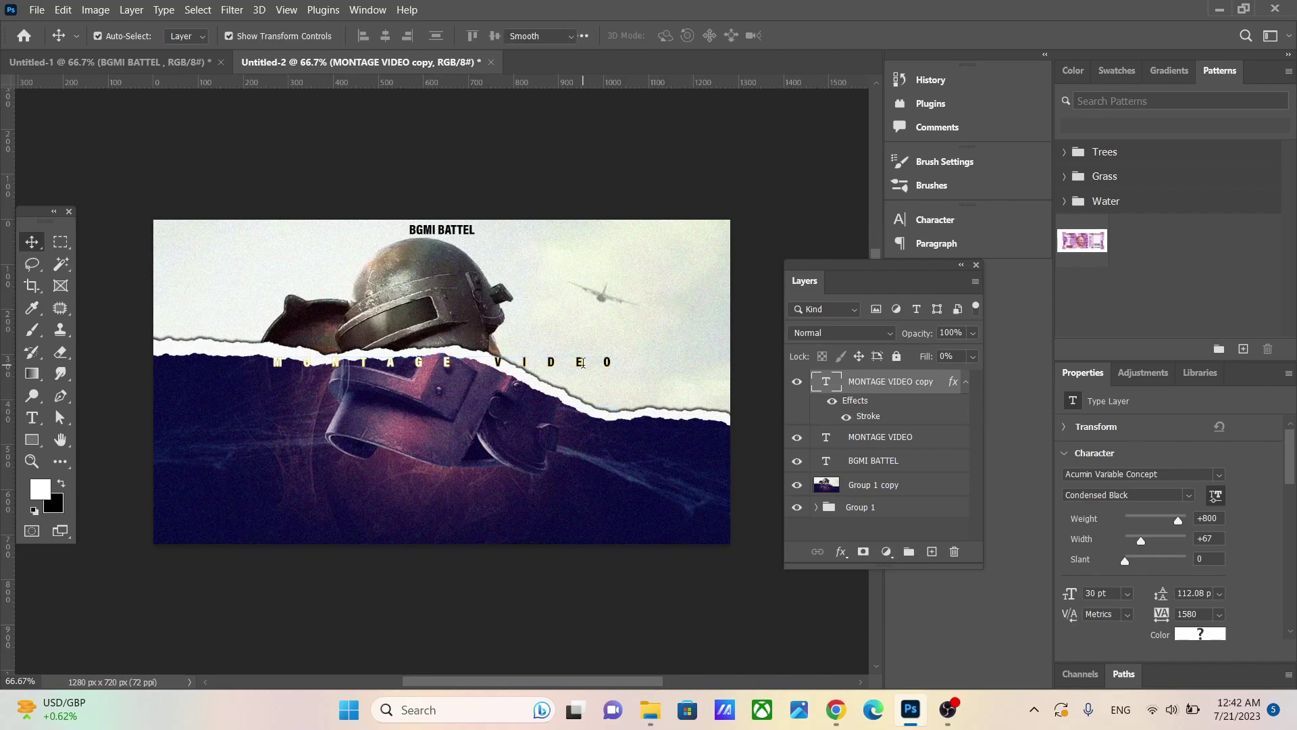
Stretch the outlined MONTAGE VIDEO text box across the full canvas width and enlarge its lettering
double_click(583, 367)
drag(673, 383, 732, 385)
drag(268, 383, 156, 377)
mouse_move(1162, 614)
mouse_down()
mouse_move(1222, 619)
mouse_move(1170, 613)
mouse_up()
click(1127, 593)
click(1116, 566)
key(ctrl+Return)
key(v)
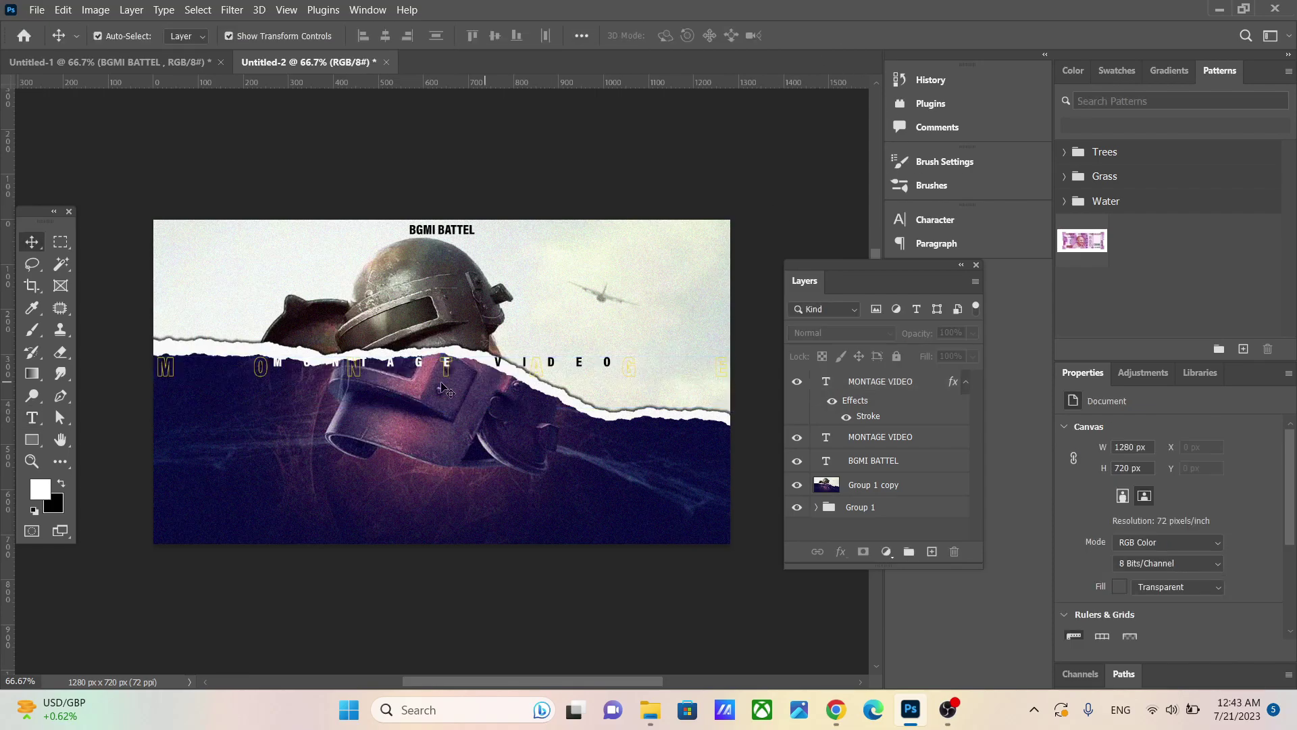
Adjust the outlined text's tracking so all of MONTAGE VIDEO fits on one line across the canvas
double_click(625, 381)
mouse_move(1162, 614)
mouse_down()
mouse_move(1131, 611)
mouse_move(1183, 616)
mouse_up()
key(ctrl+Return)
key(v)
Move the MONTAGE VIDEO texts slightly lower, with the white lettering overlapping the yellow outlined lettering
drag(439, 370, 451, 387)
click(446, 364)
click(664, 139)
Add white 30 pt text near the canvas's lower edge reading THANKS FOR WATCHING, widely tracked, above LIKE SHARE & SUBSCRIBE
key(t)
drag(339, 500, 554, 542)
key(BackSpace)
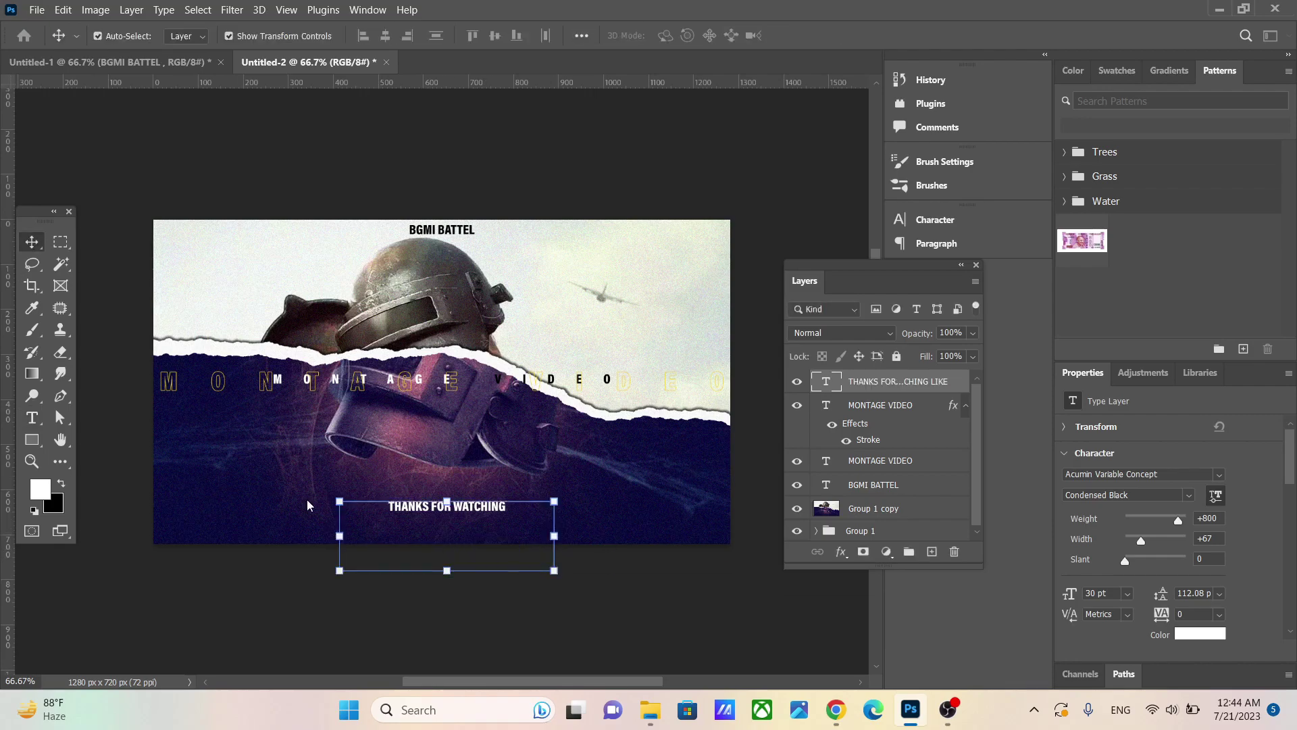
drag(446, 500, 444, 474)
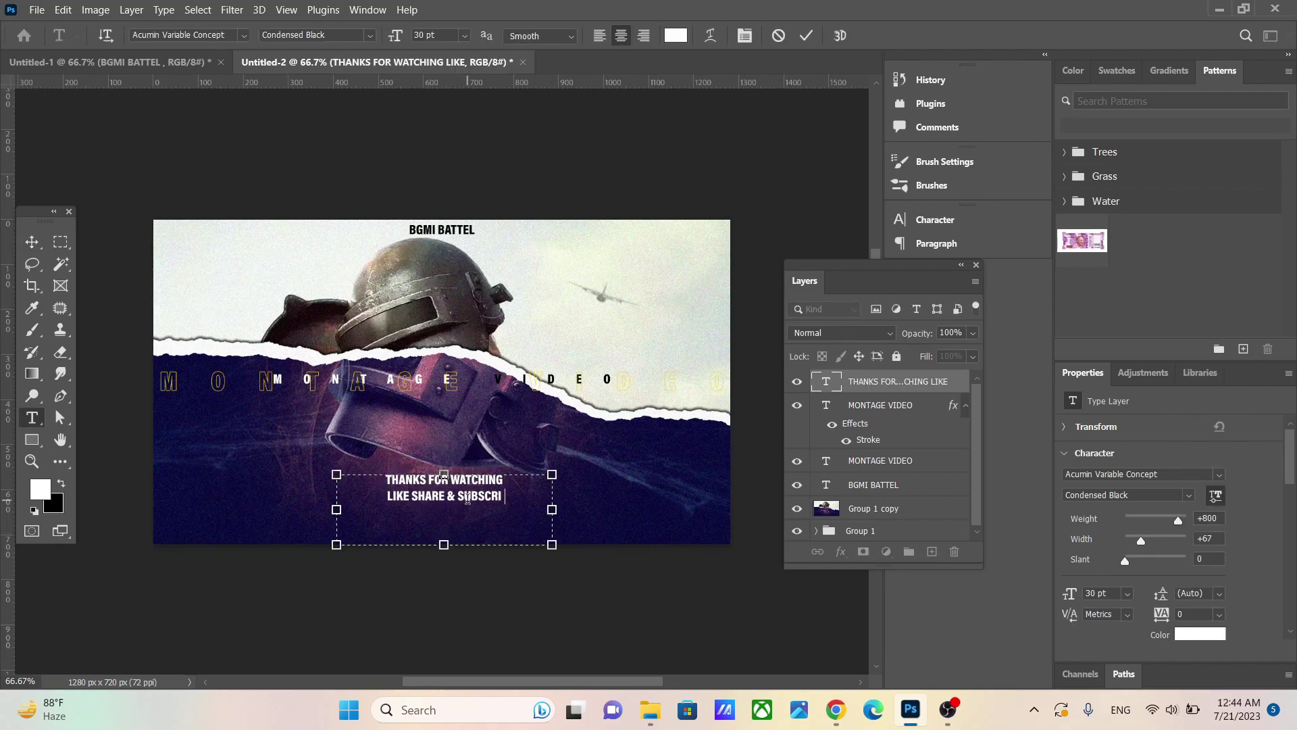
click(808, 36)
key(v)
click(740, 252)
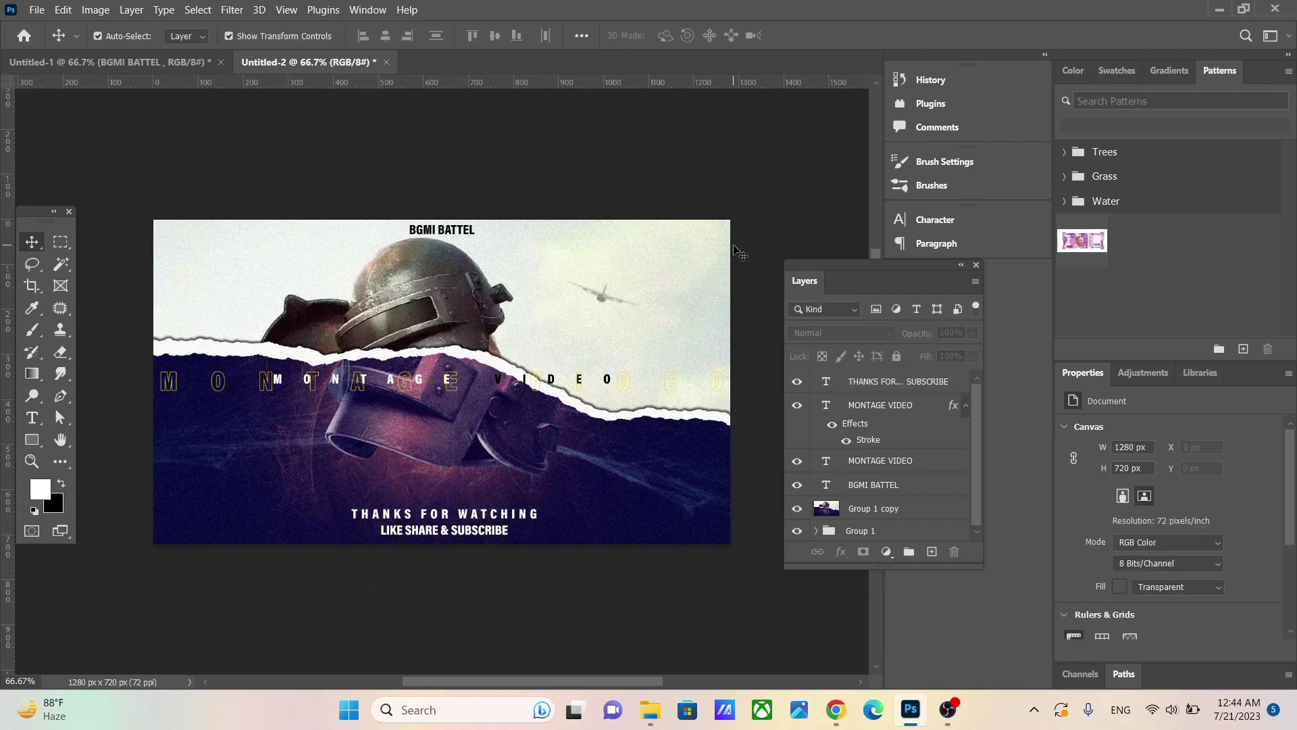